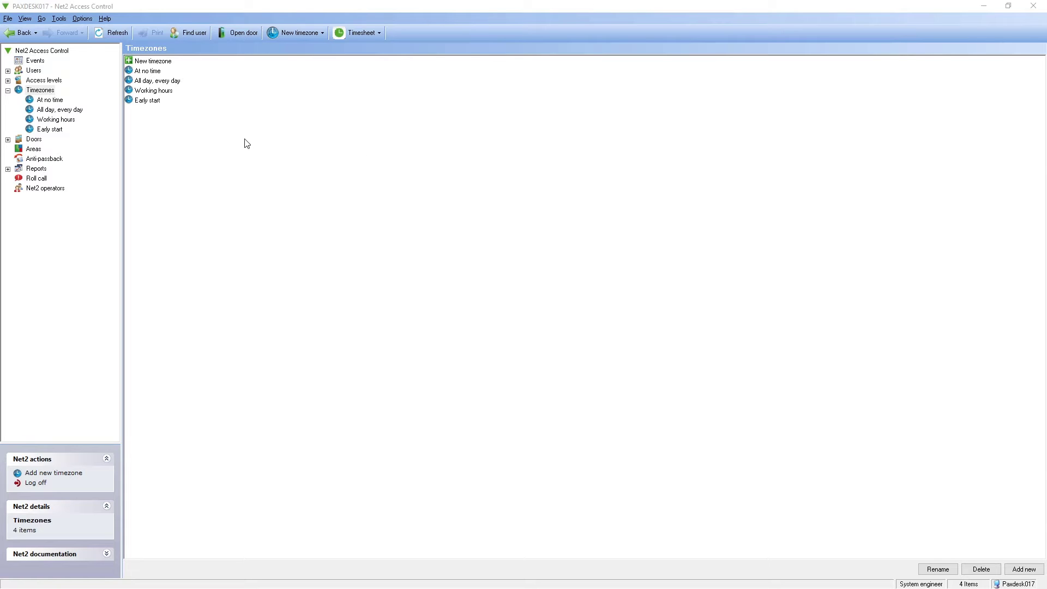
Step: Open the Working hours timezone, then create a new timezone named "Late start"
left_click(165, 92)
double_click(166, 92)
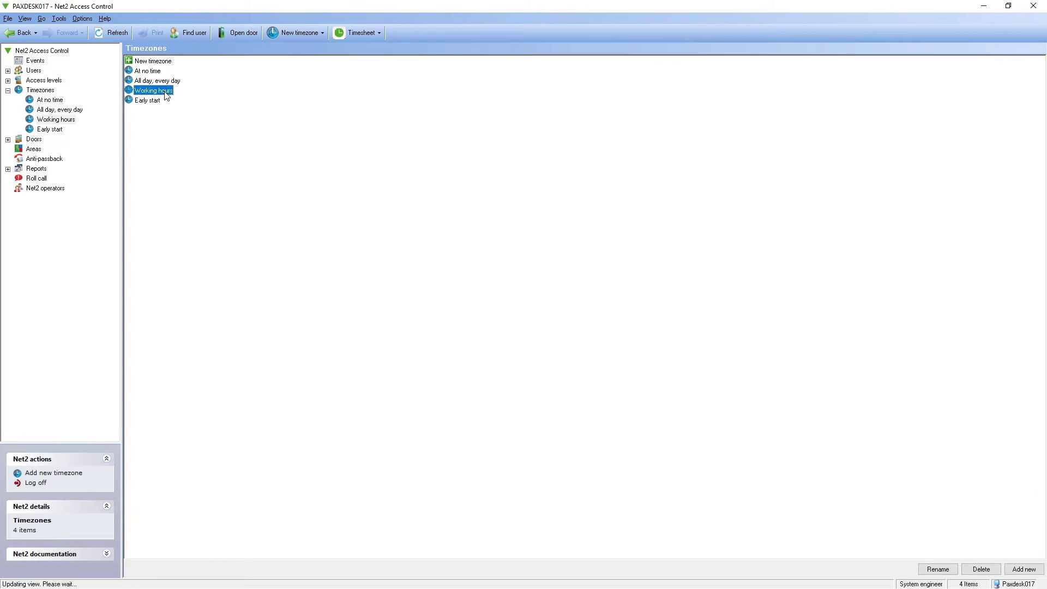
left_click(300, 32)
type("La")
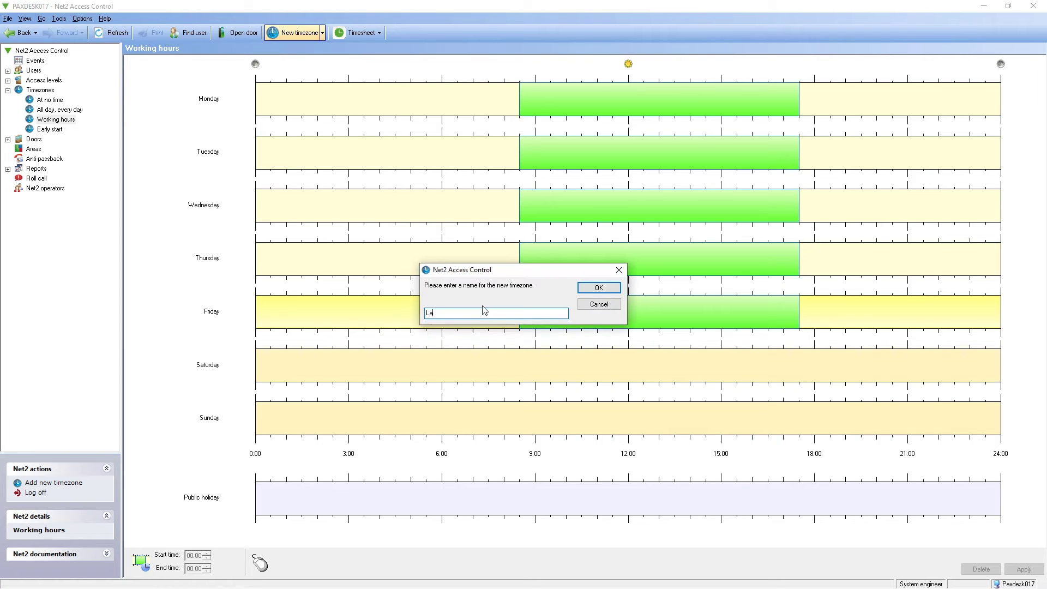
type("te start")
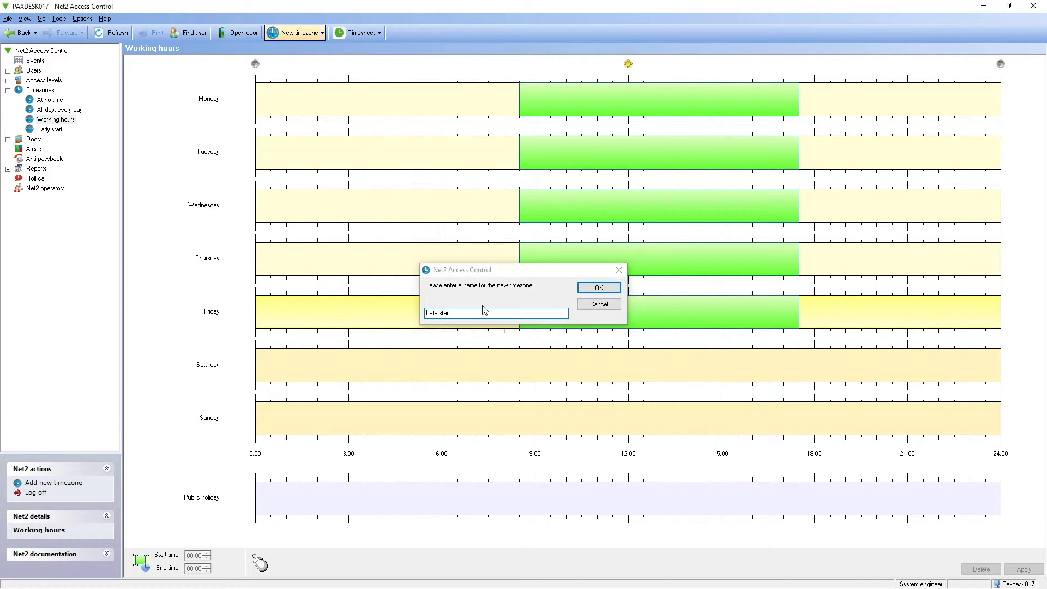
key("Return")
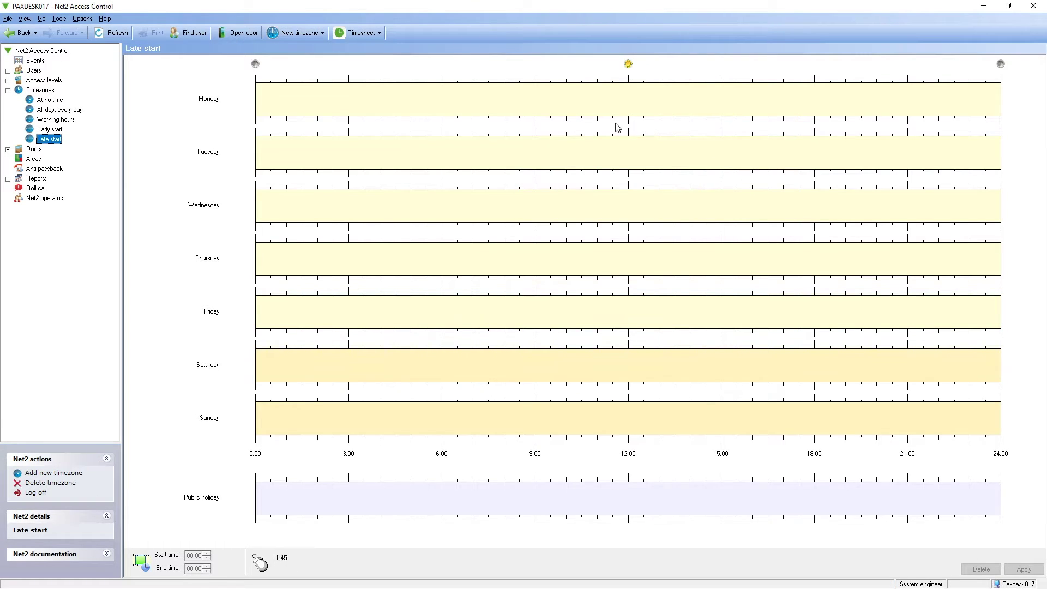
Step: Mark Monday from 10:00 to 20:00 in the Late start timezone and copy that whole day
left_click_drag(569, 111, 877, 107)
right_click(855, 103)
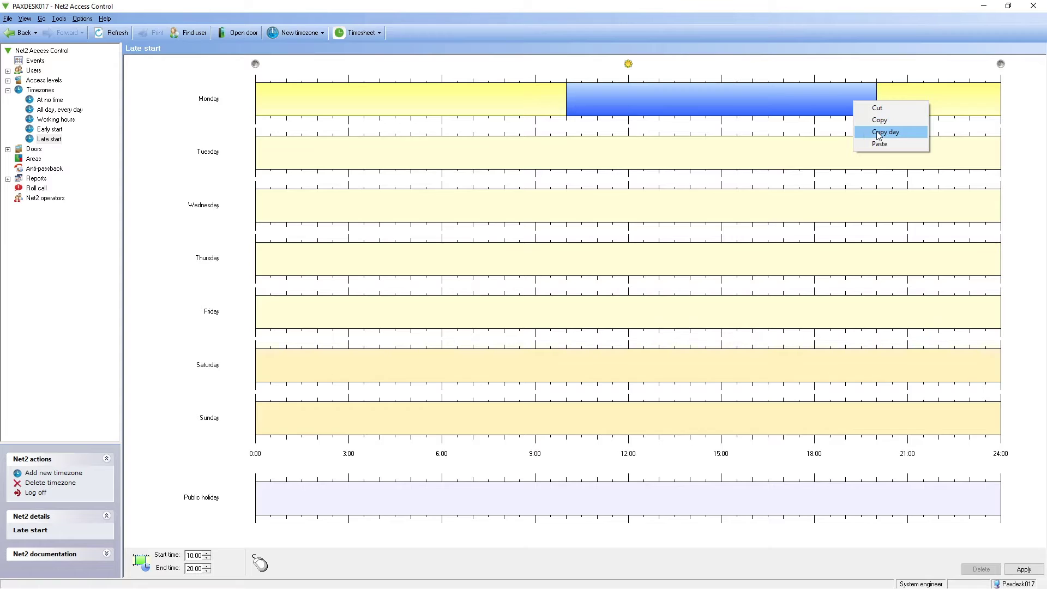
left_click(879, 132)
Step: Paste the copied Monday schedule onto Tuesday, Wednesday, Thursday and Friday, and apply the timezone changes
right_click(856, 158)
left_click(872, 201)
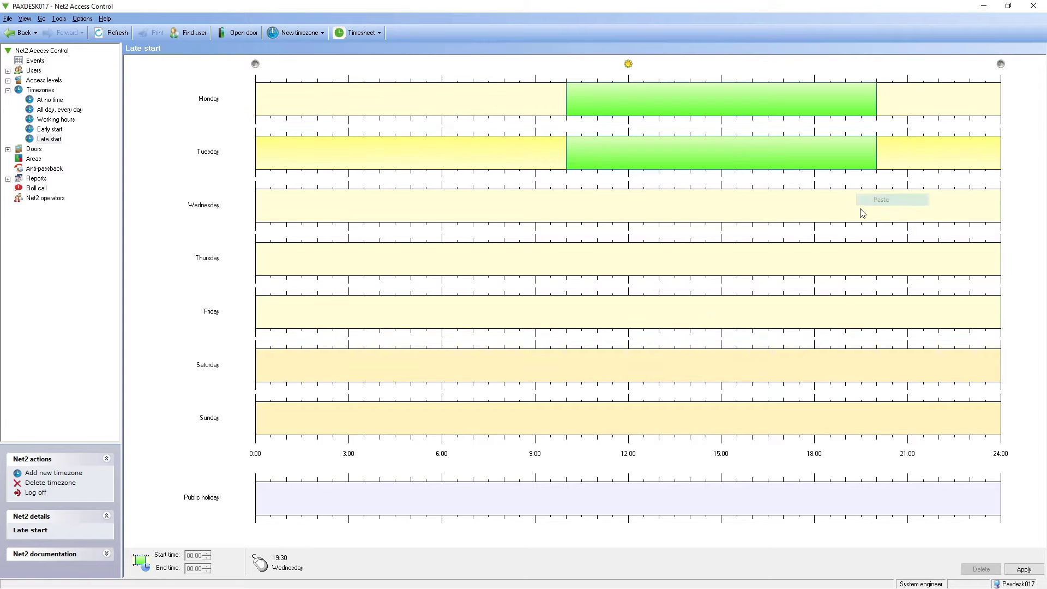
right_click(863, 212)
left_click(879, 255)
right_click(882, 258)
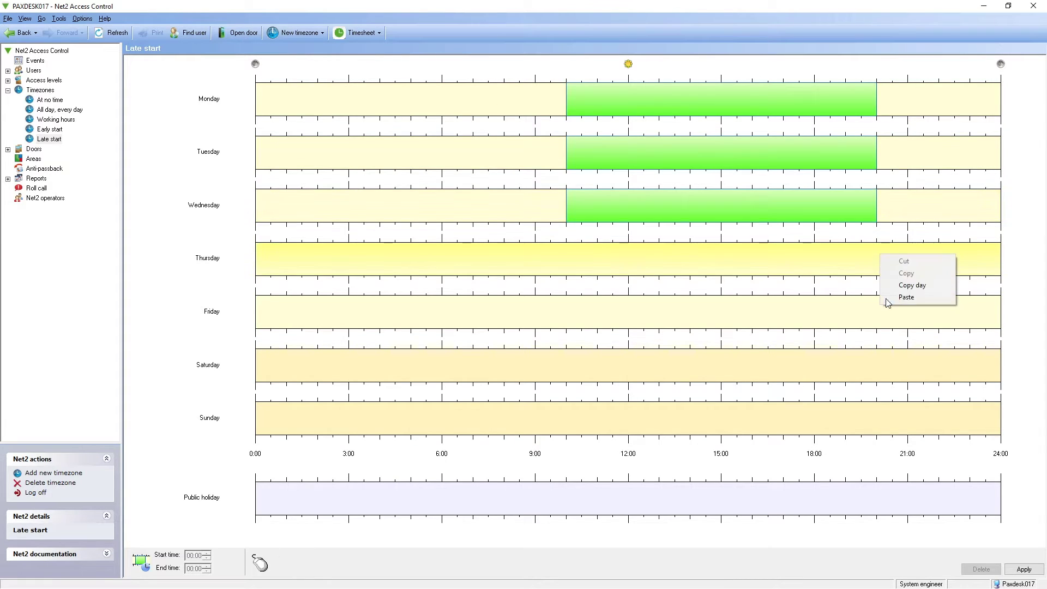
left_click(890, 299)
right_click(882, 314)
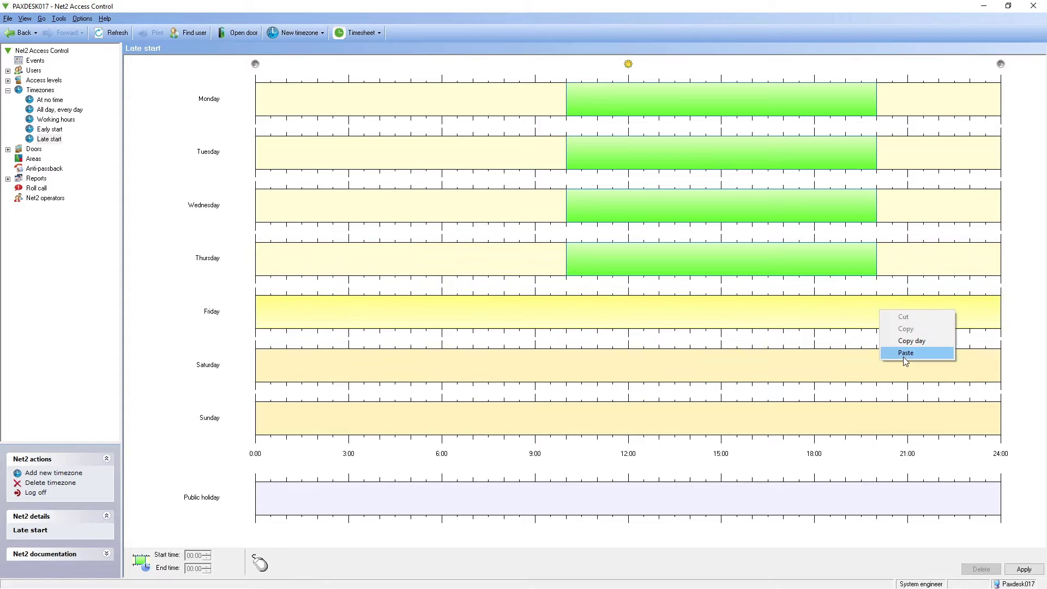
left_click(906, 362)
left_click(1033, 572)
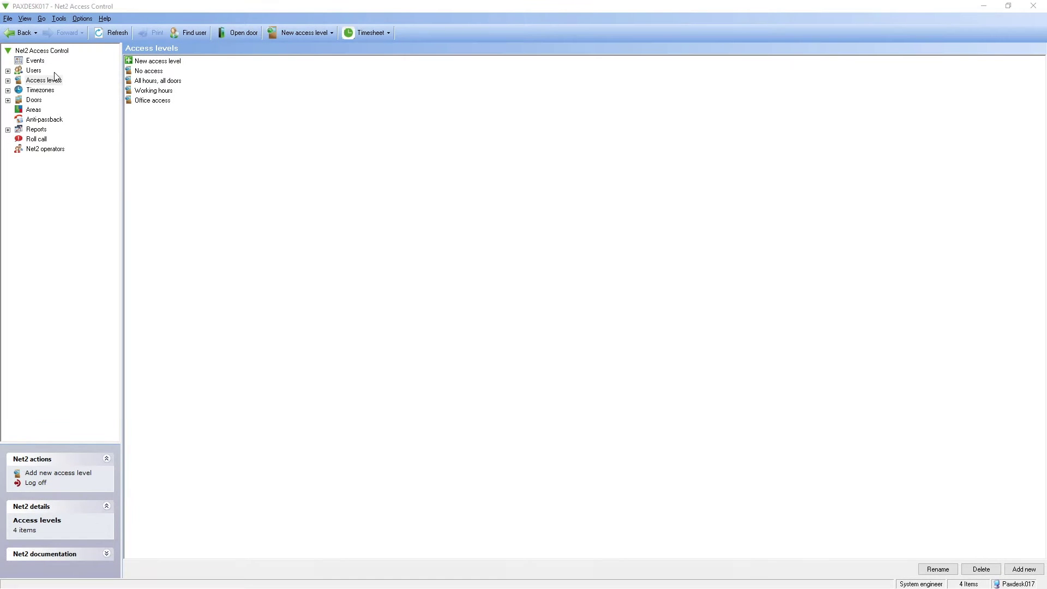
Step: In the Office access level, set the timezone of Reception (Out), Sales (Out) and Support (Out) to At no time
double_click(142, 102)
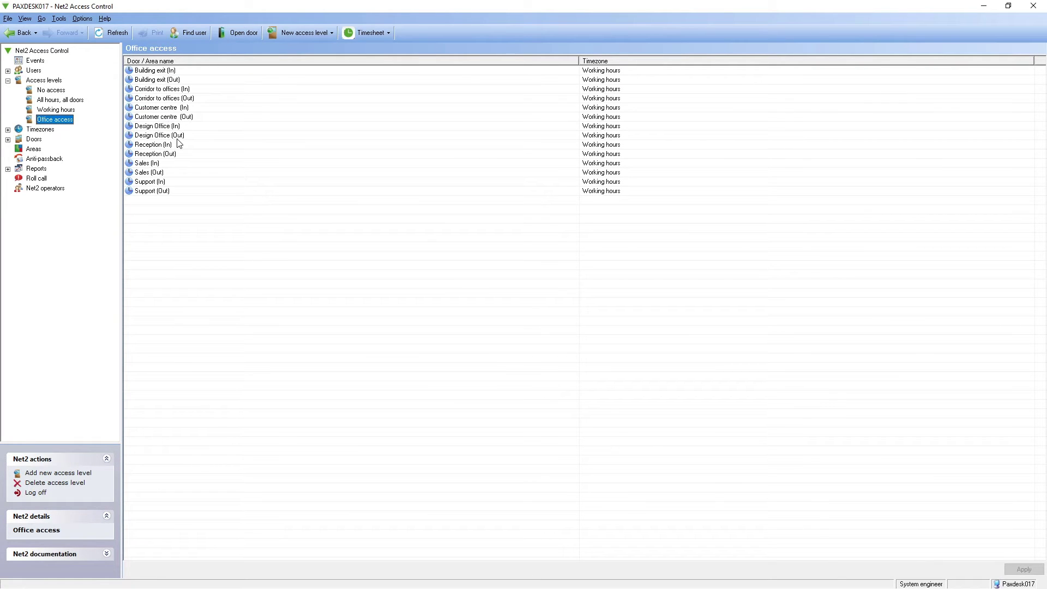
left_click(598, 154)
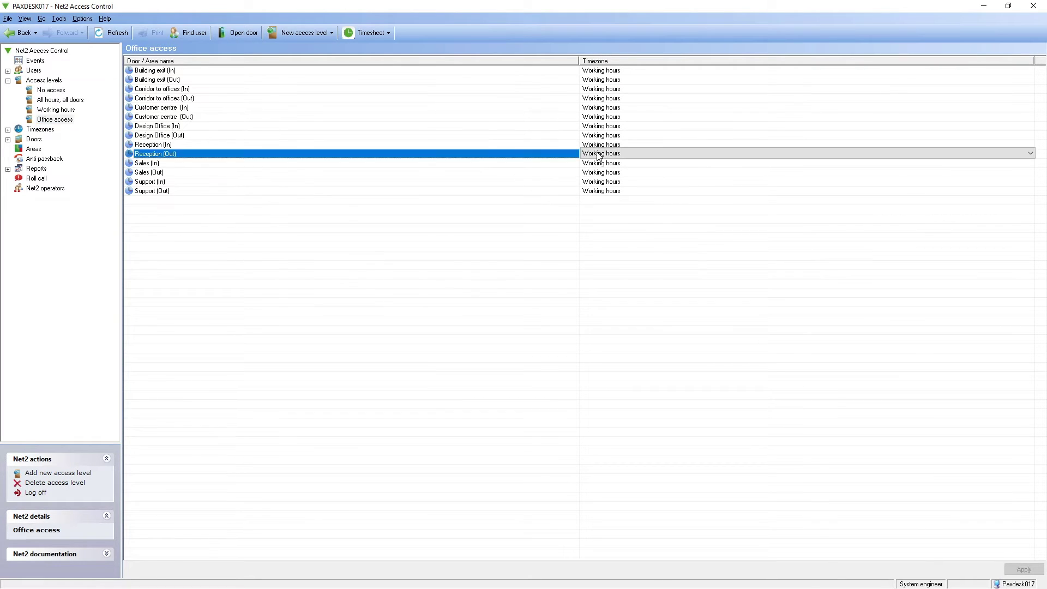
left_click(598, 153)
left_click(596, 169)
left_click(596, 172)
left_click(596, 173)
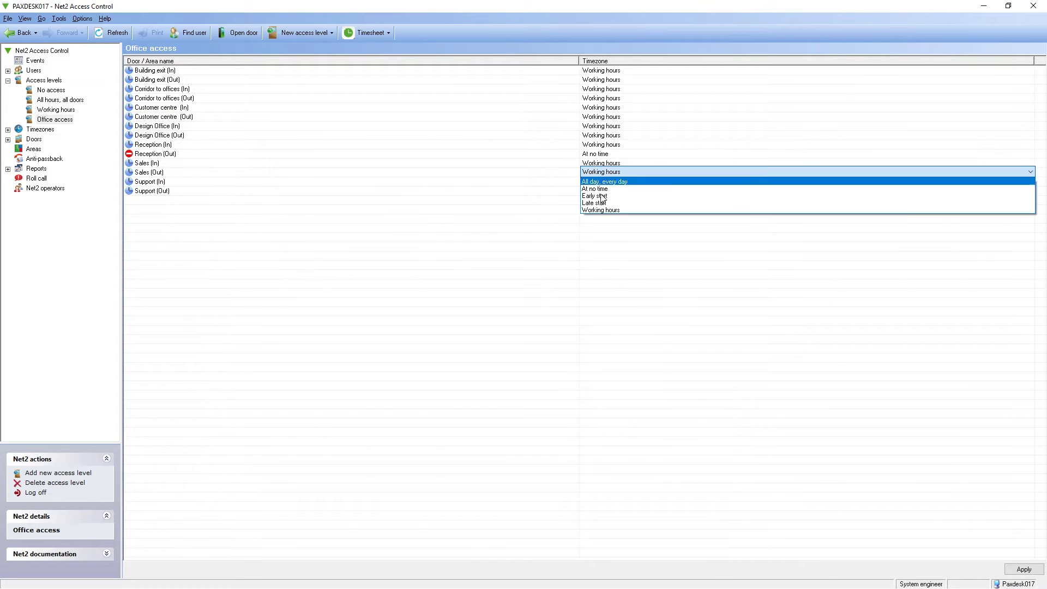
left_click(599, 189)
left_click(600, 191)
left_click(600, 191)
left_click(600, 208)
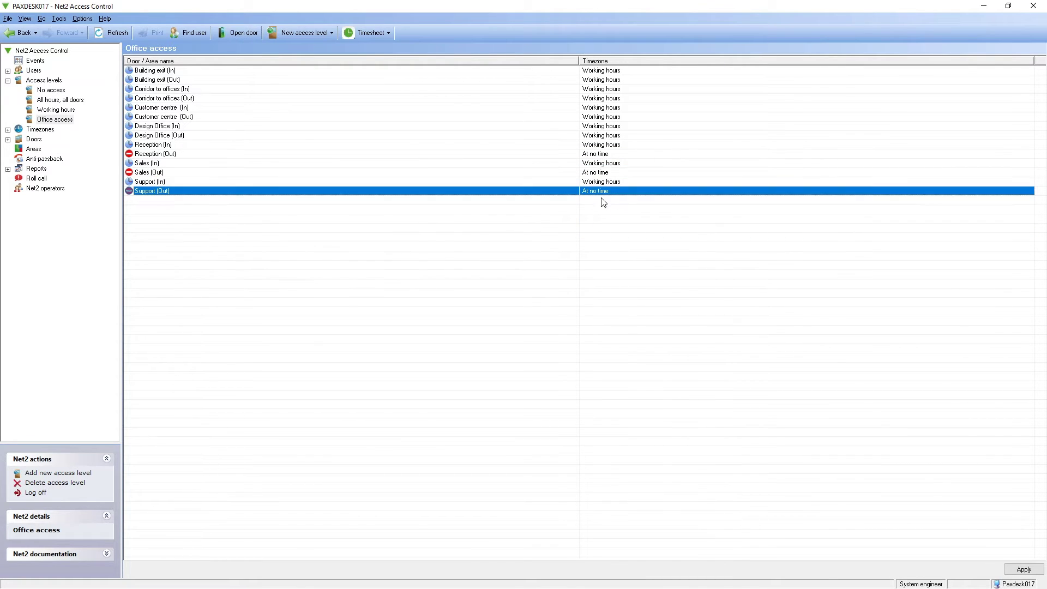
Step: Set the timezone of Customer centre (Out), Design Office (Out) and Corridor to offices (Out) to At no time
left_click(591, 116)
left_click(590, 116)
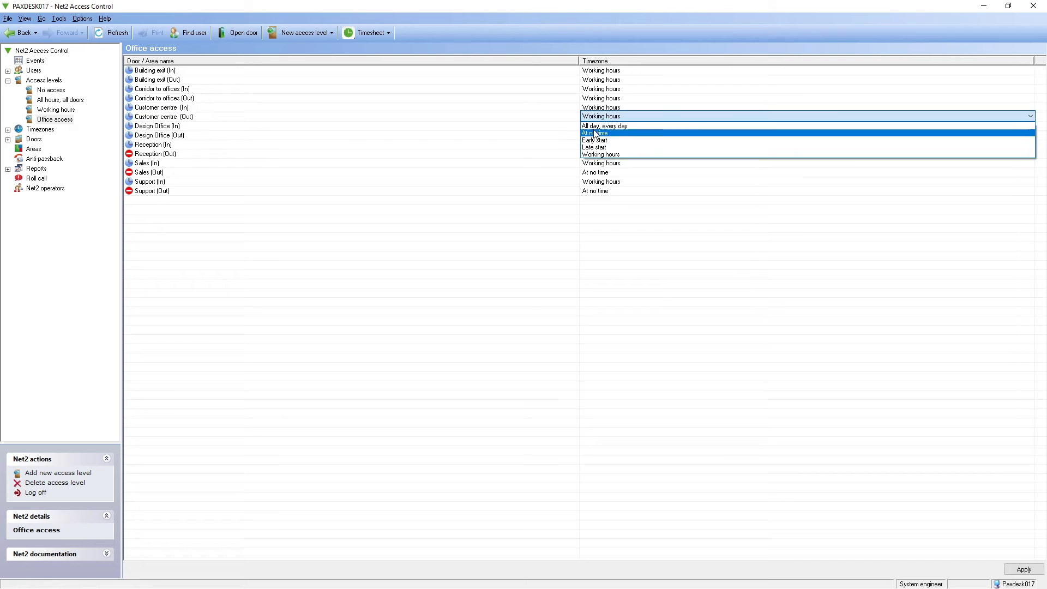
left_click(595, 133)
left_click(595, 135)
left_click(595, 135)
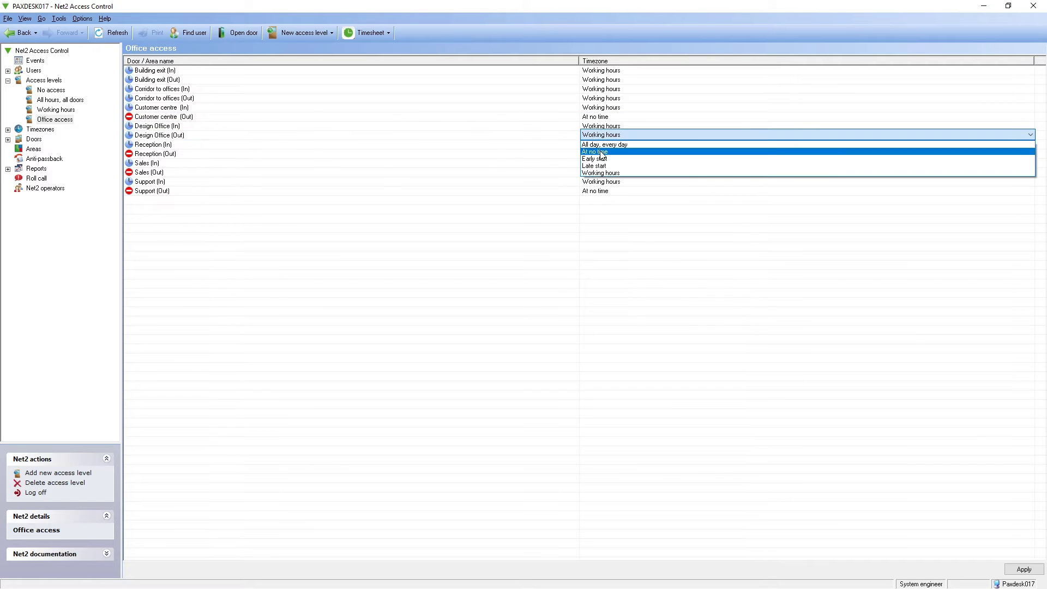
left_click(603, 152)
left_click(600, 98)
left_click(600, 98)
left_click(606, 115)
Step: Set Building exit (In) to At no time and Building exit (Out) to All day, every day, and apply the access level
left_click(604, 72)
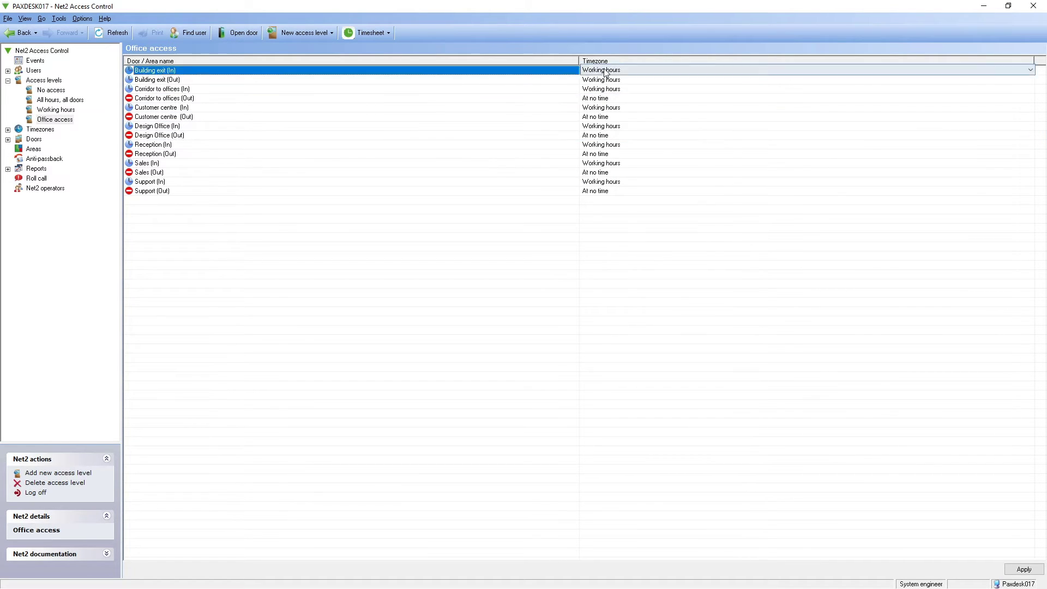
left_click(605, 73)
left_click(607, 87)
left_click(606, 82)
left_click(607, 82)
left_click(607, 90)
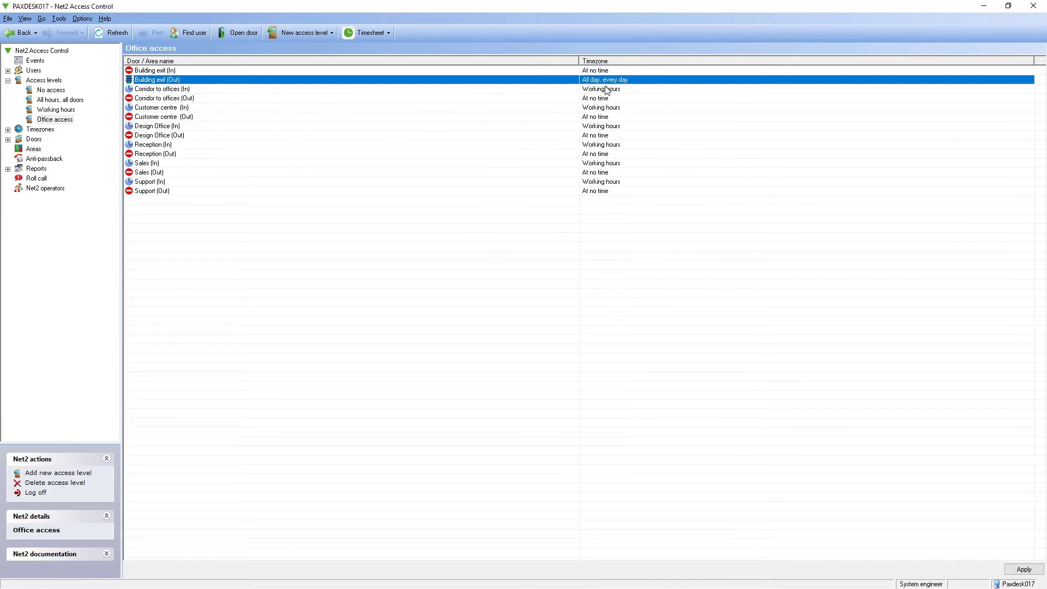
left_click(1024, 569)
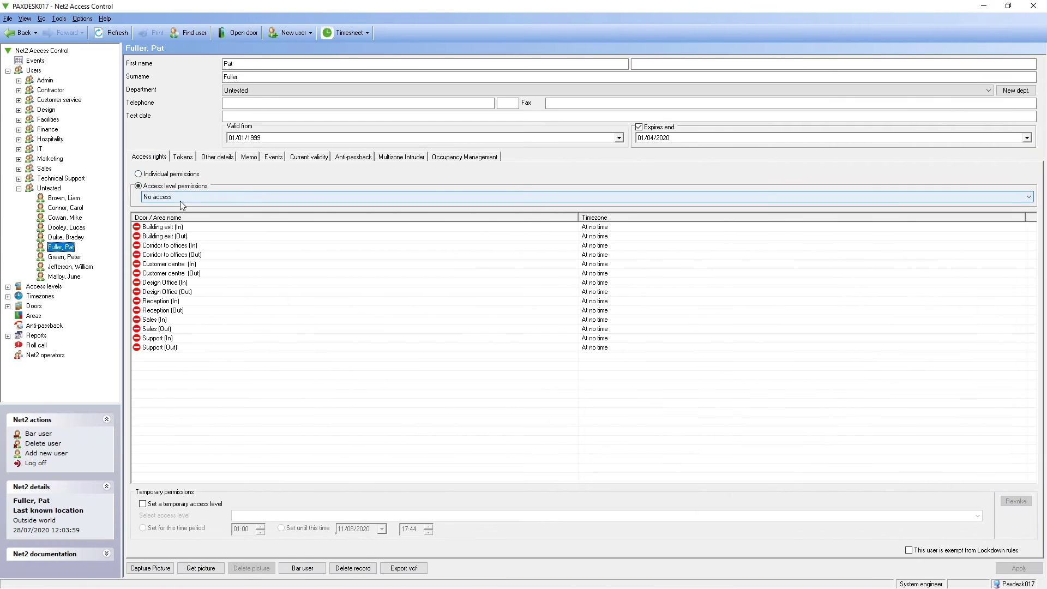
Step: Assign the Office access level to the selected user in the Untested department
left_click(183, 198)
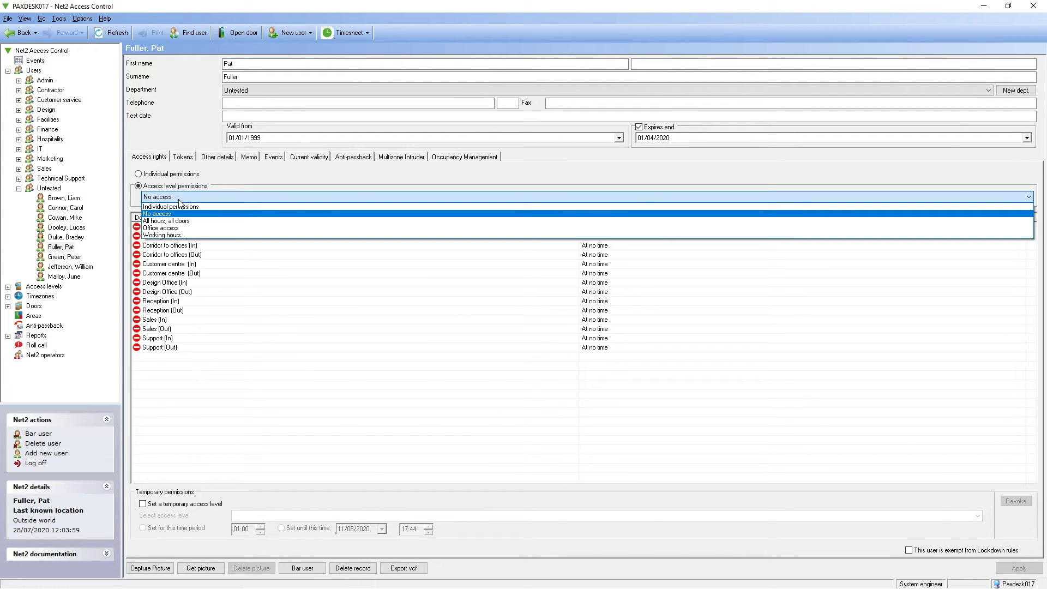
left_click(183, 228)
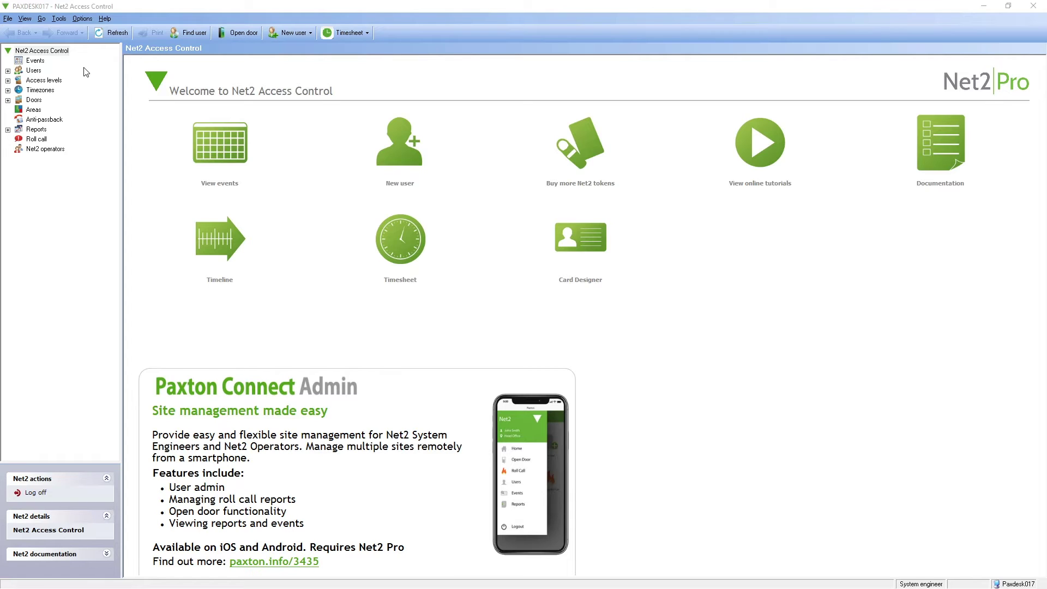
Step: Add a department named "Engineering" to the list of departments and save the options
left_click(82, 19)
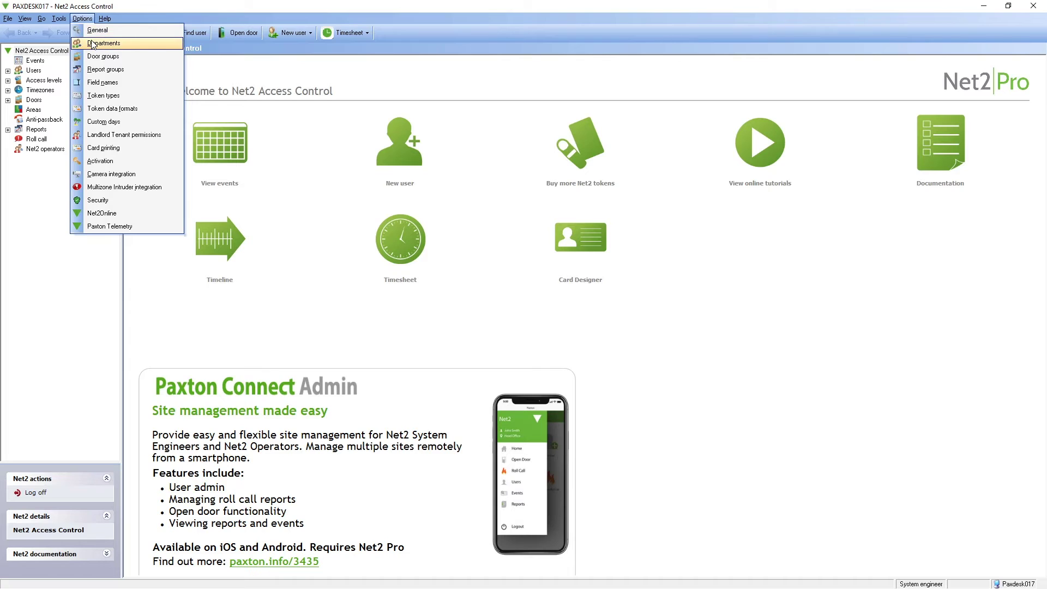
left_click(94, 44)
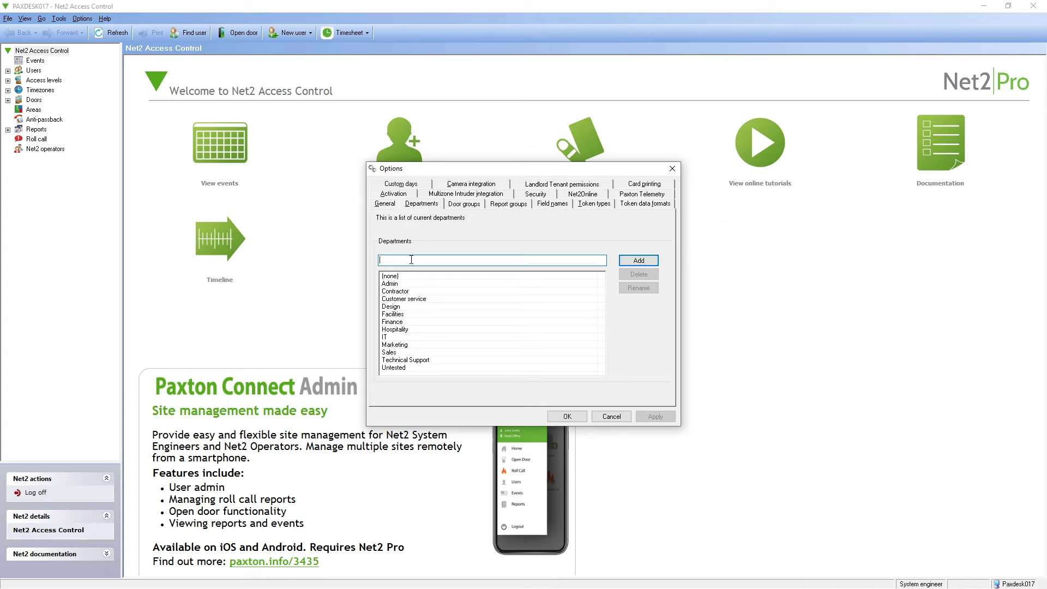
type("Engineering")
key("Return")
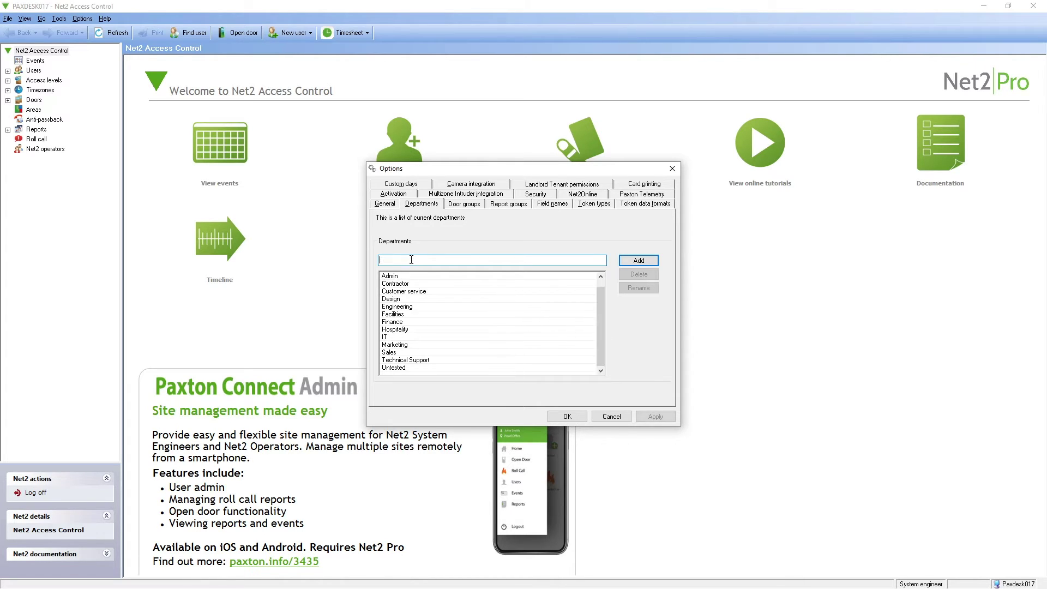
left_click(656, 416)
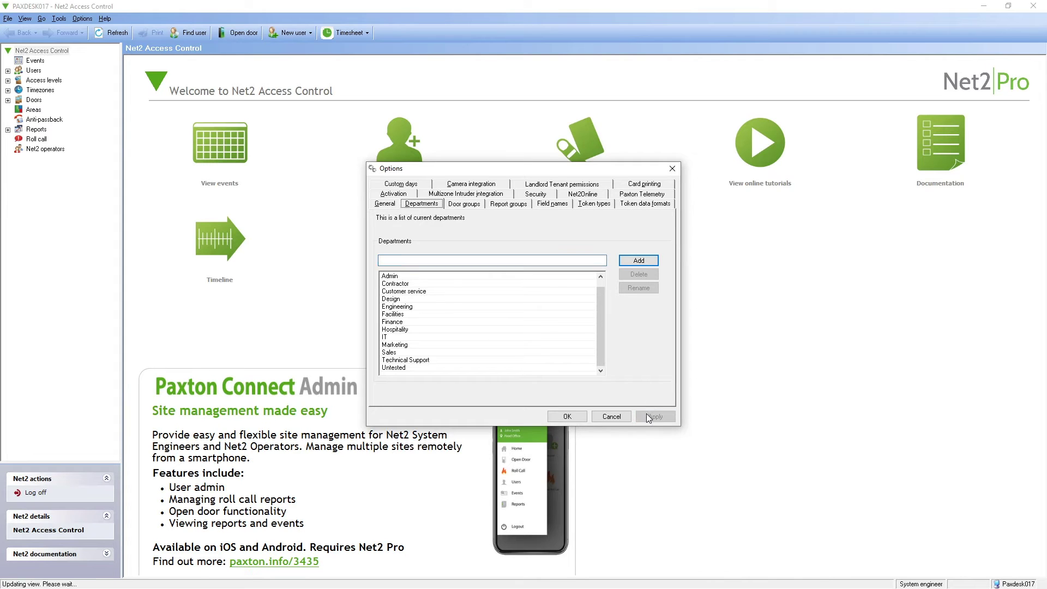
left_click(569, 420)
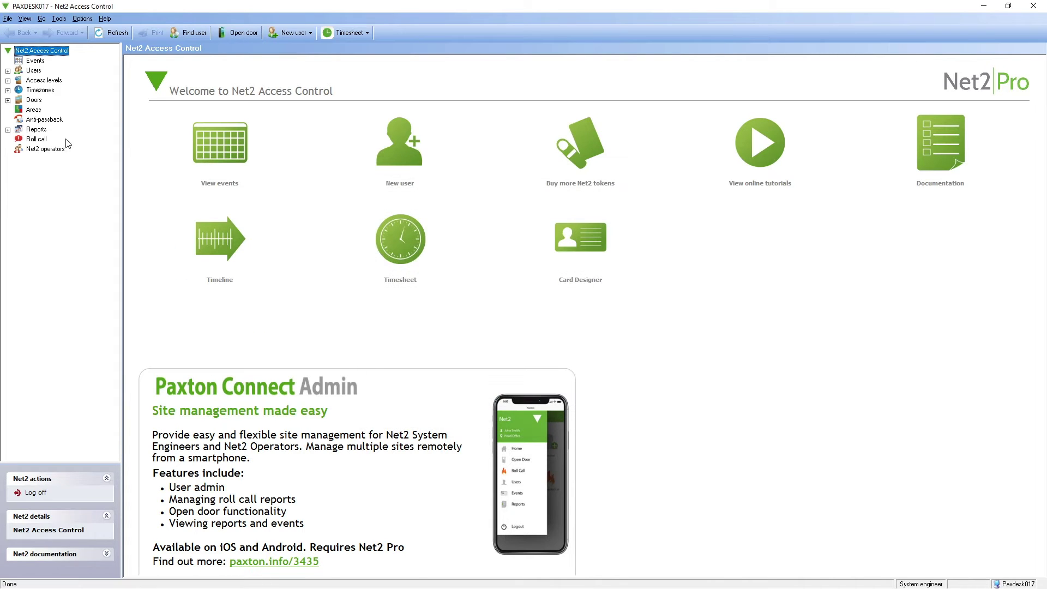
Step: Open the properties of the Customer service department and set its common expiration date to 27/08/2020
left_click(8, 71)
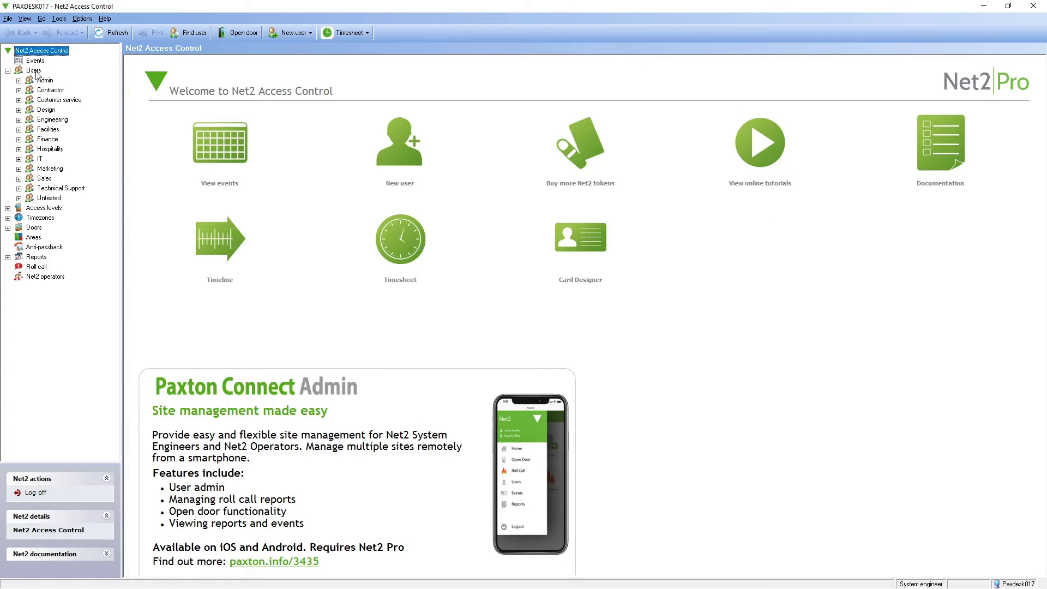
left_click(35, 71)
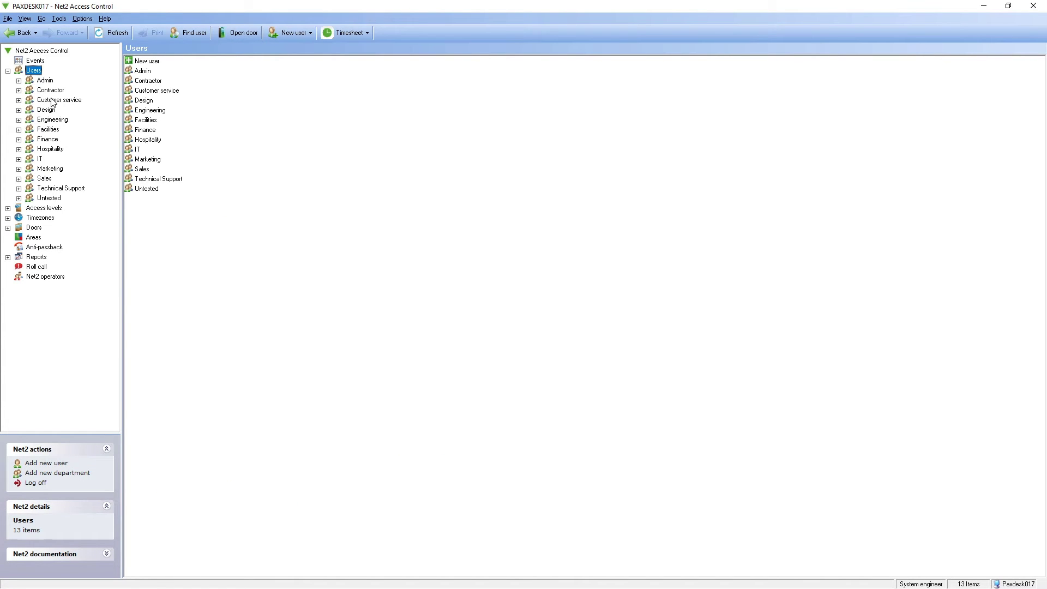
left_click(53, 103)
right_click(53, 102)
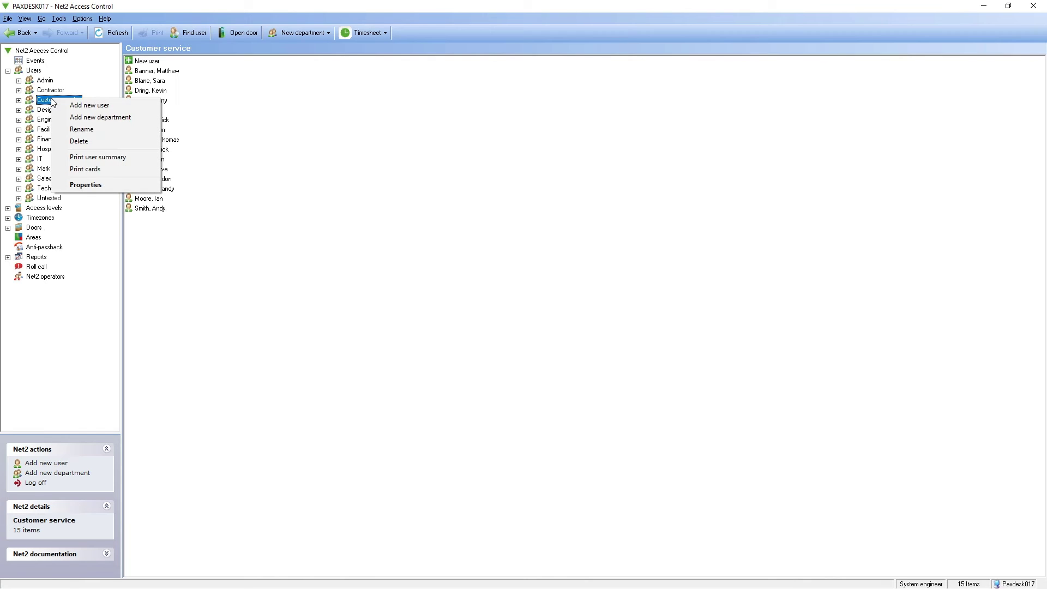
left_click(87, 185)
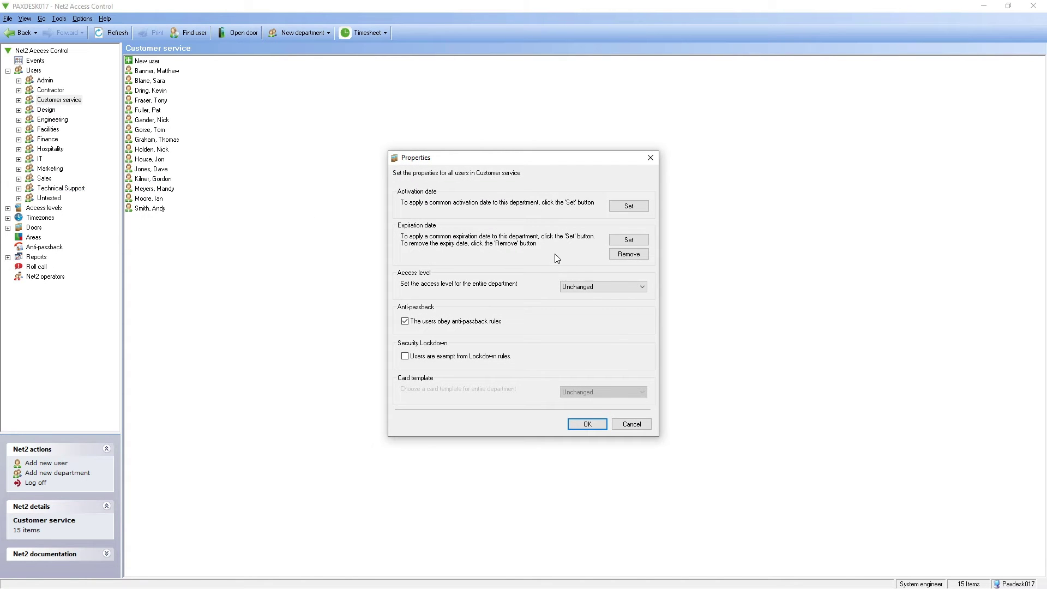
left_click(629, 239)
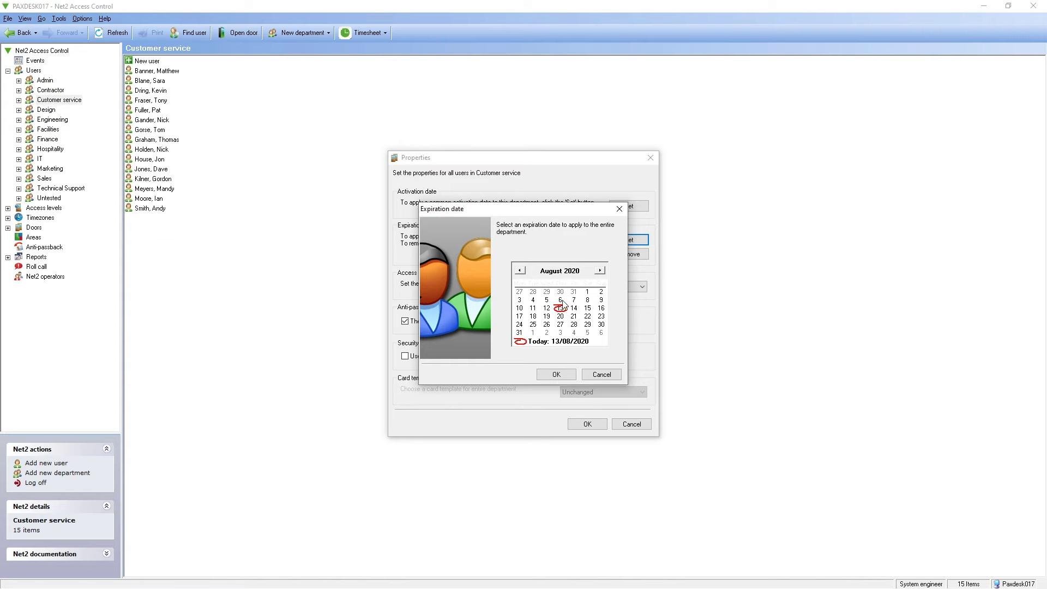
left_click(561, 325)
left_click(551, 374)
Step: Set the Customer service department's access level to Office access, save the properties, and open the last listed user's record
left_click(613, 286)
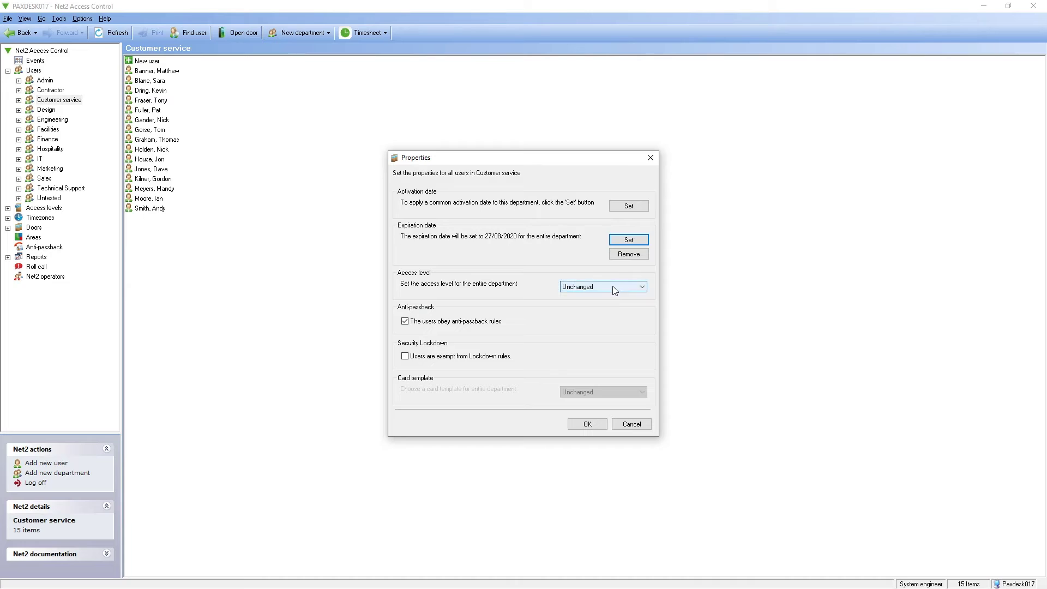
left_click(609, 319)
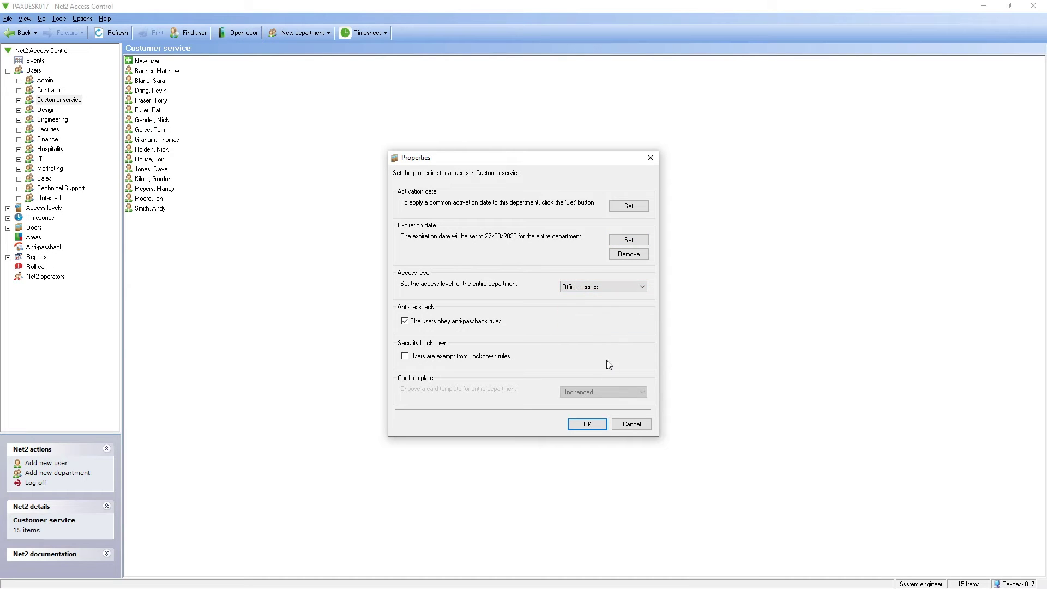
left_click(594, 428)
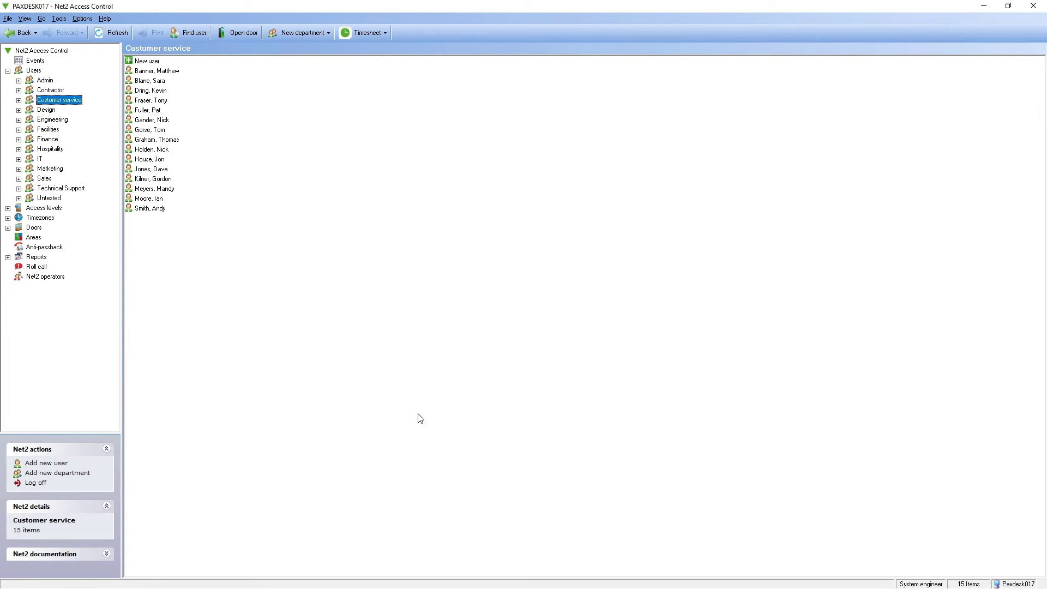
double_click(151, 209)
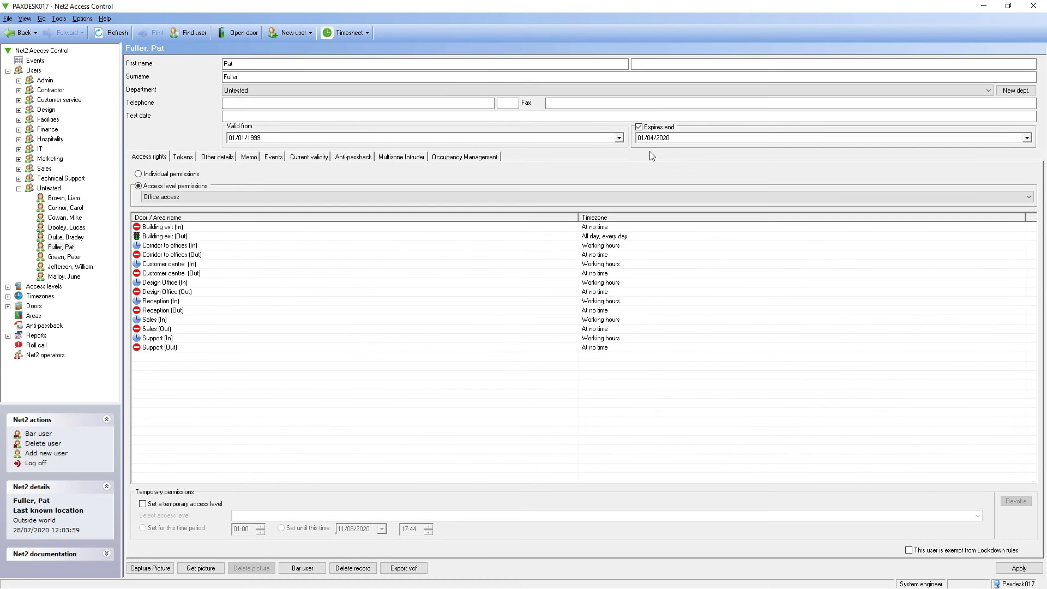
Step: Set the Untested user's expiry date to 04/09/2020 and enter 11/8/2020 as the test date
left_click(1028, 138)
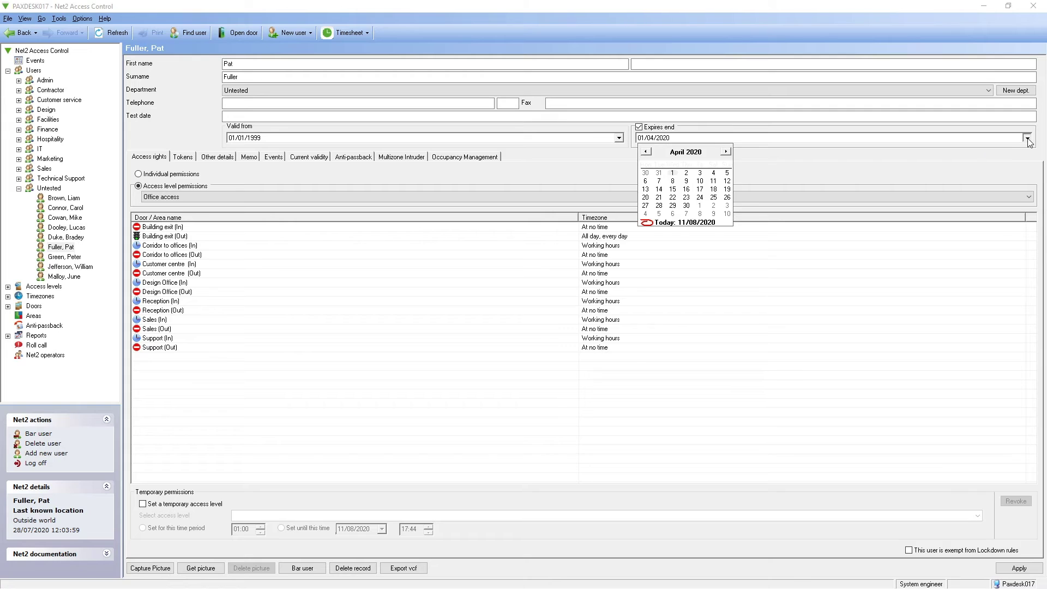
left_click(726, 152)
left_click(726, 152)
left_click(726, 152)
left_click(726, 152)
left_click(701, 215)
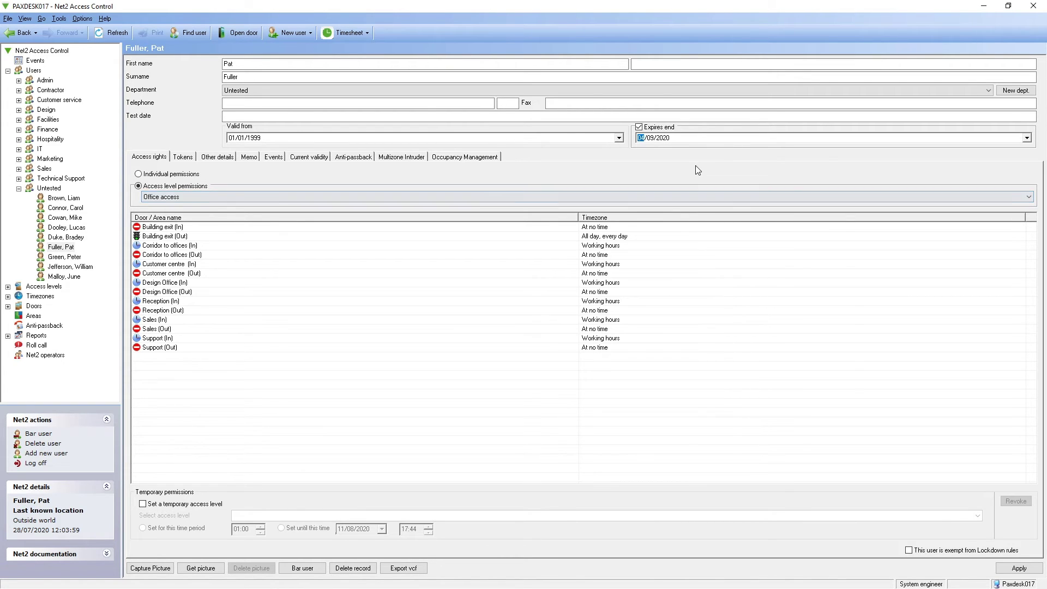
left_click(301, 116)
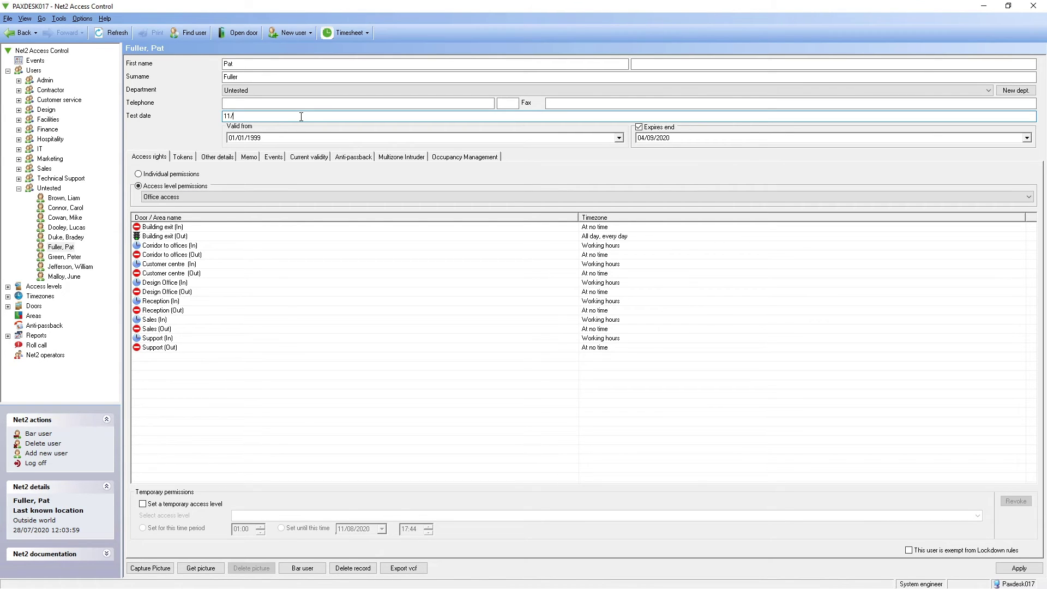
type("11/8/2020")
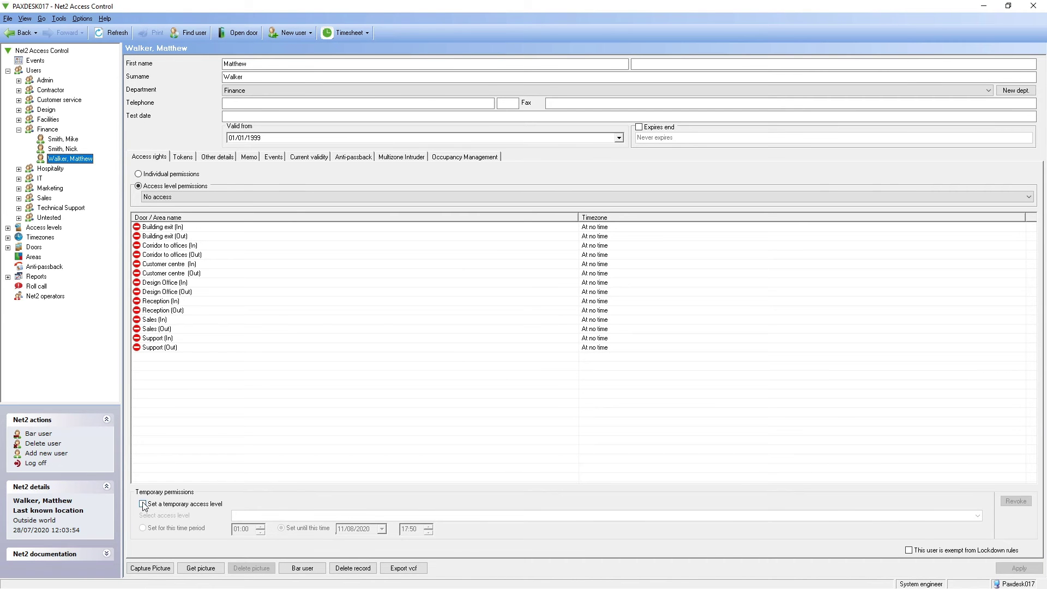
Step: Give the selected Finance user temporary Office access until a chosen date in August 2020 and apply the change
left_click(142, 504)
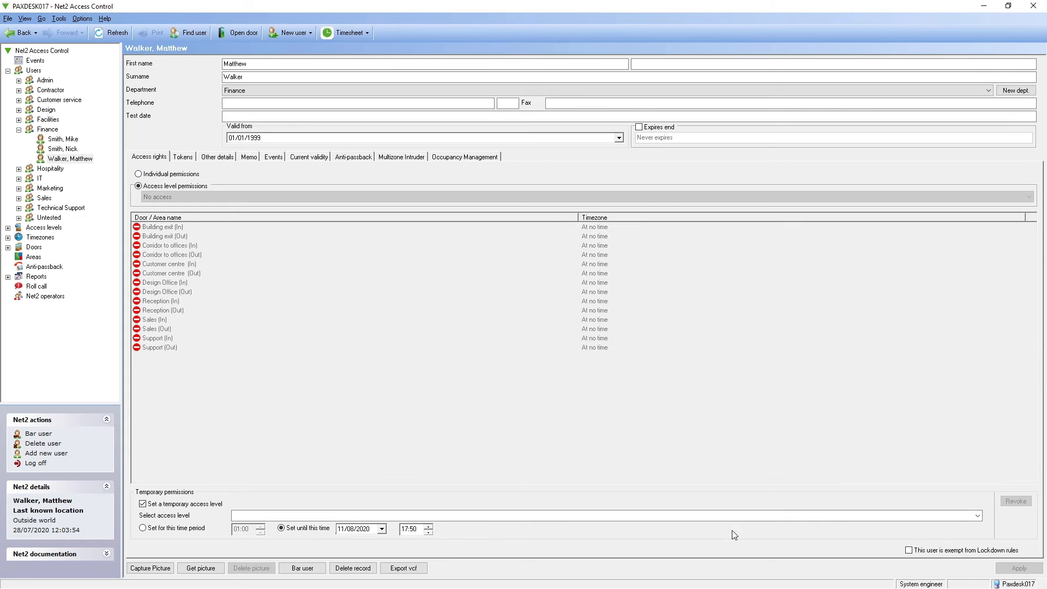
left_click(979, 515)
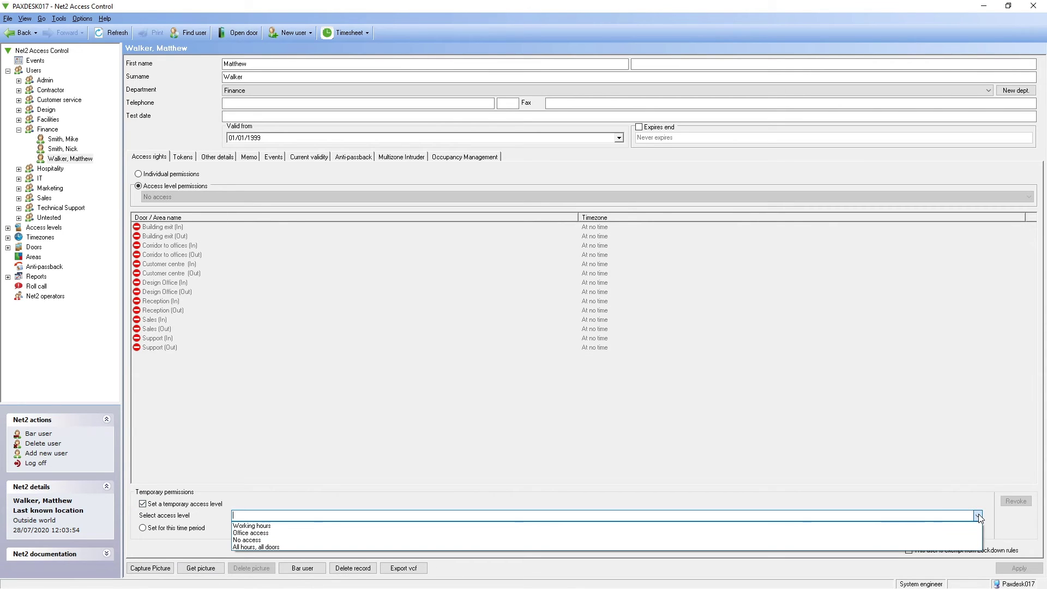
left_click(603, 538)
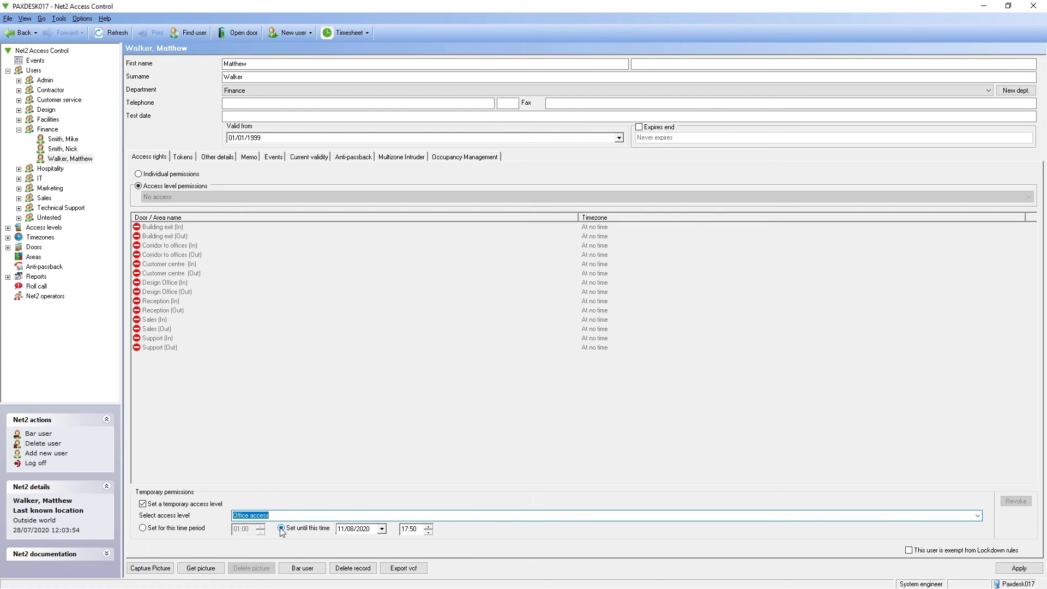
left_click(381, 529)
left_click(362, 506)
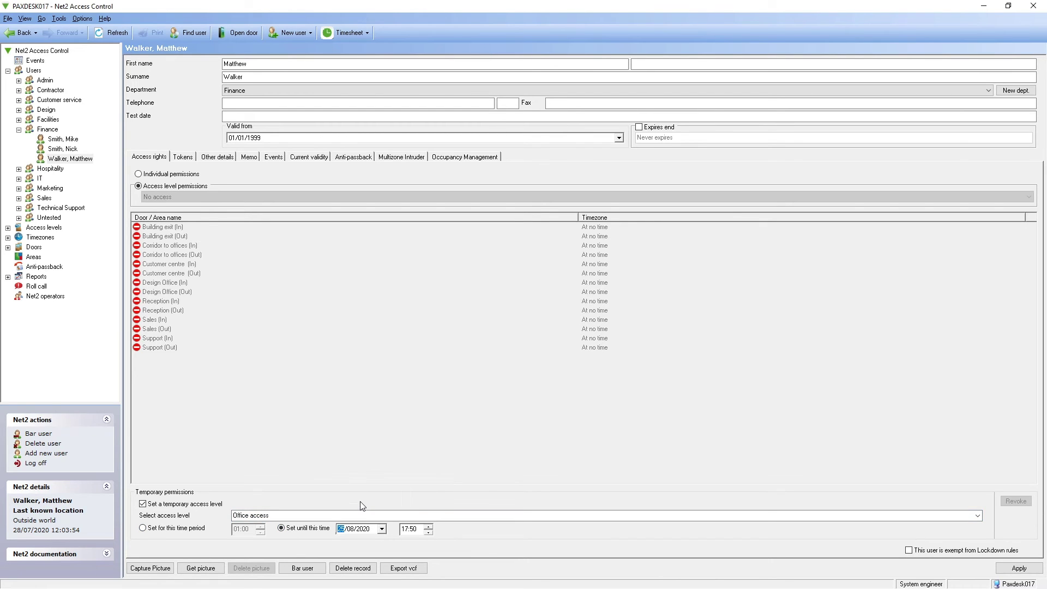
left_click(1018, 568)
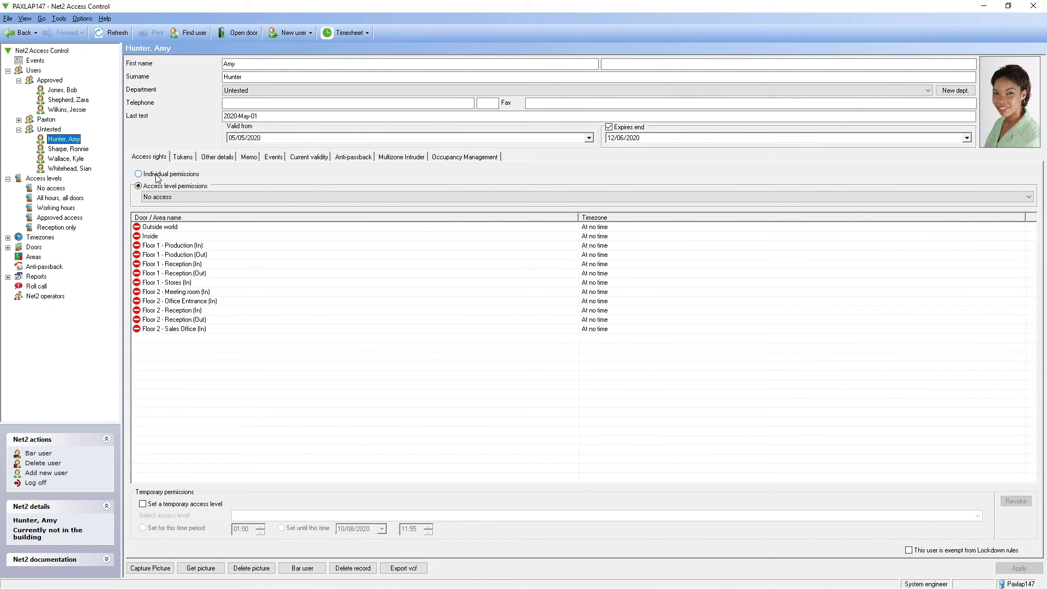
Step: Switch the Untested user to individual permissions, with Outside world set to All day, every day and Inside to 7am-4pm Mon-Fri
left_click(157, 175)
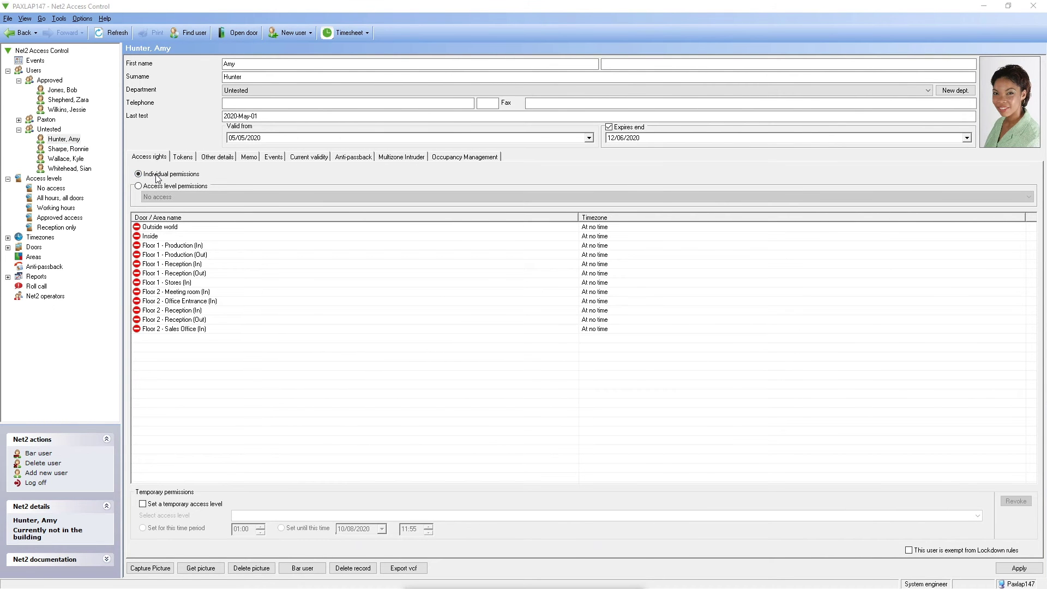
left_click(615, 228)
left_click(616, 233)
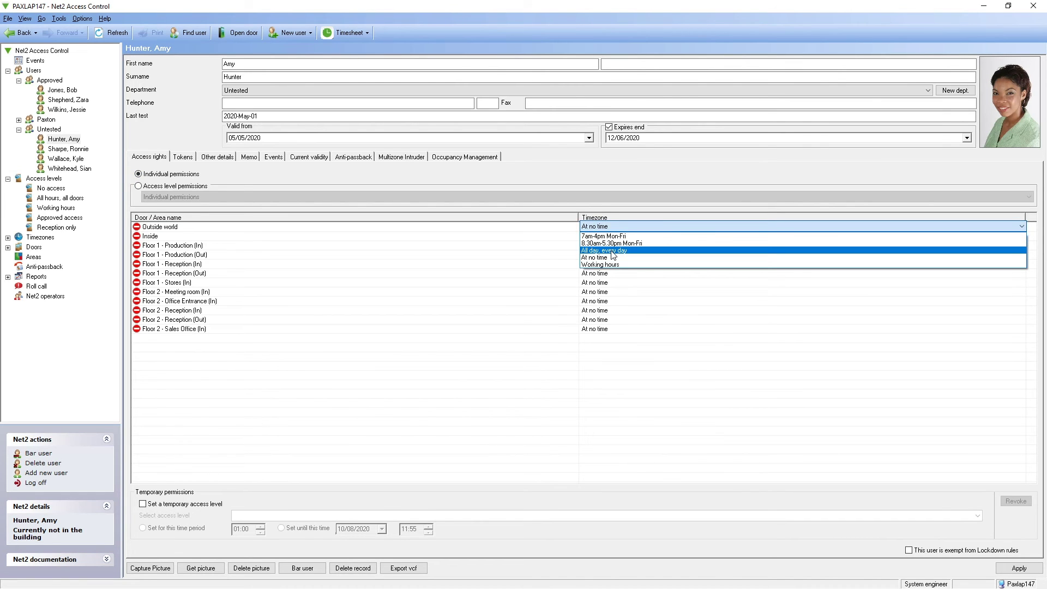
left_click(613, 250)
left_click(613, 236)
left_click(613, 246)
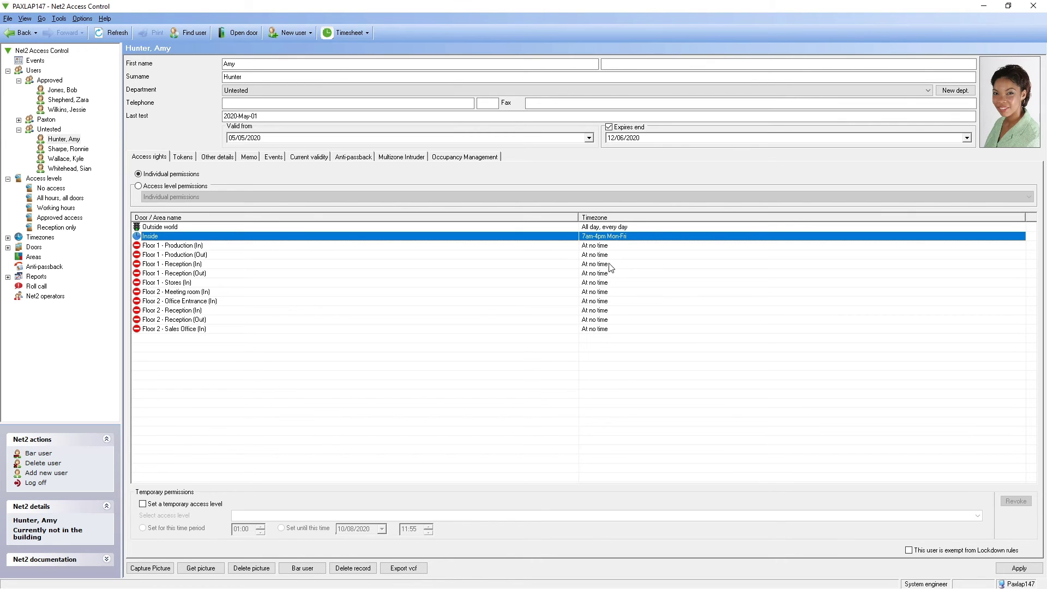
Step: Set Floor 1 - Reception (In) to 7am-4pm Mon-Fri and Floor 1 - Reception (Out) to All day, every day, and apply the permissions
left_click(611, 265)
left_click(612, 274)
left_click(611, 274)
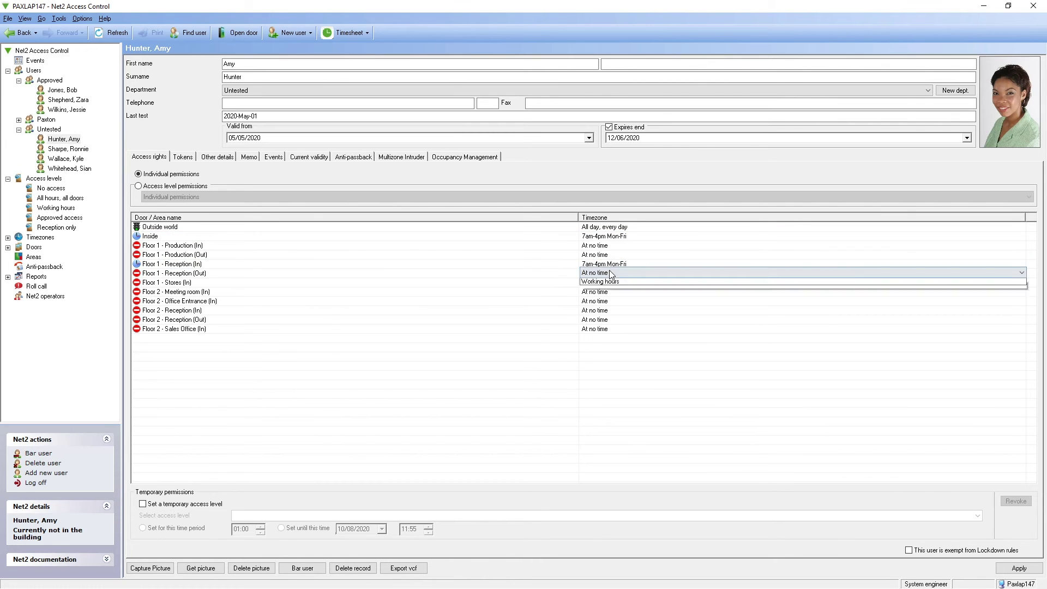
left_click(608, 297)
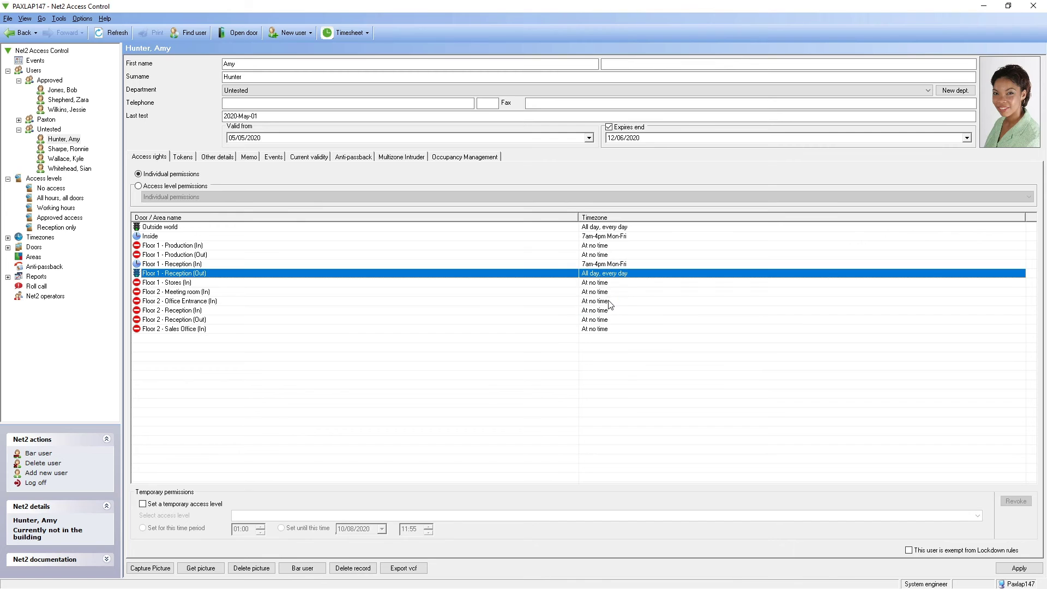
left_click(1018, 568)
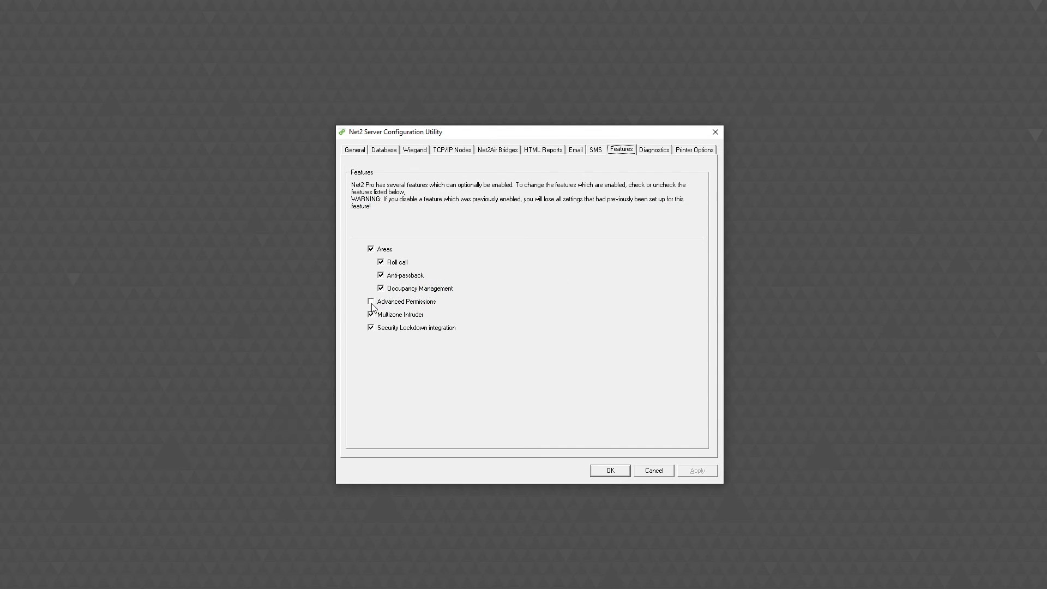
Step: Enable the Advanced Permissions feature in the Net2 Server Configuration Utility
left_click(372, 302)
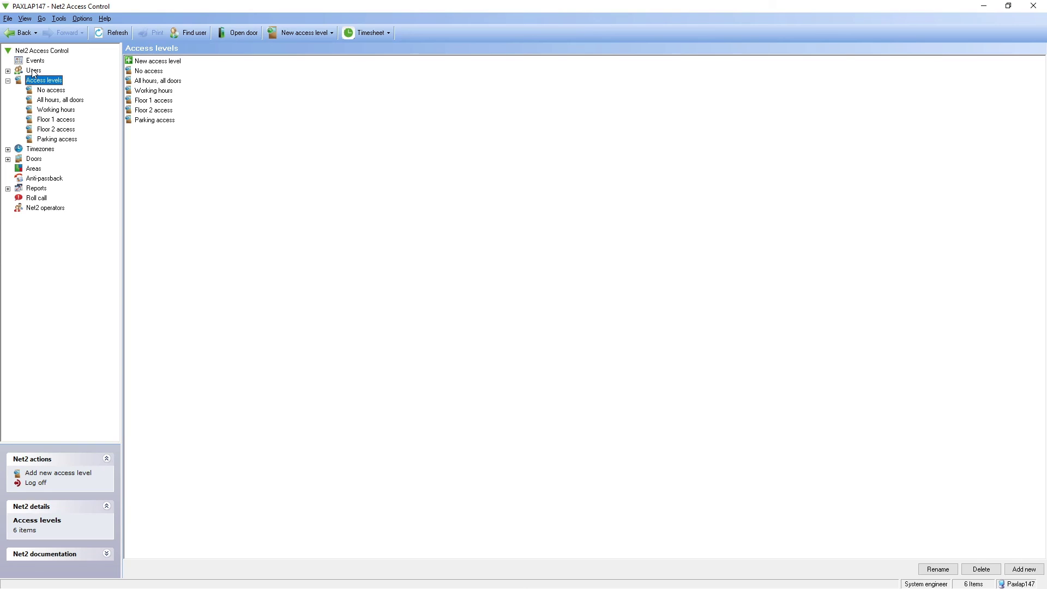
Step: Open the sixth listed user in the Untested department and select Floor 1 access and Parking access as the access levels to add
left_click(33, 71)
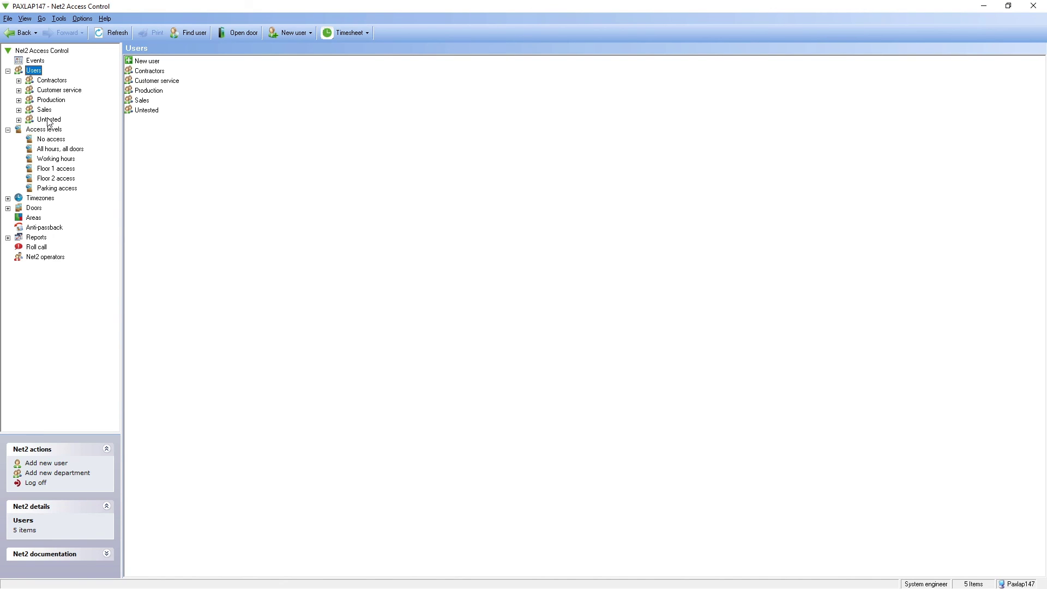
left_click(49, 120)
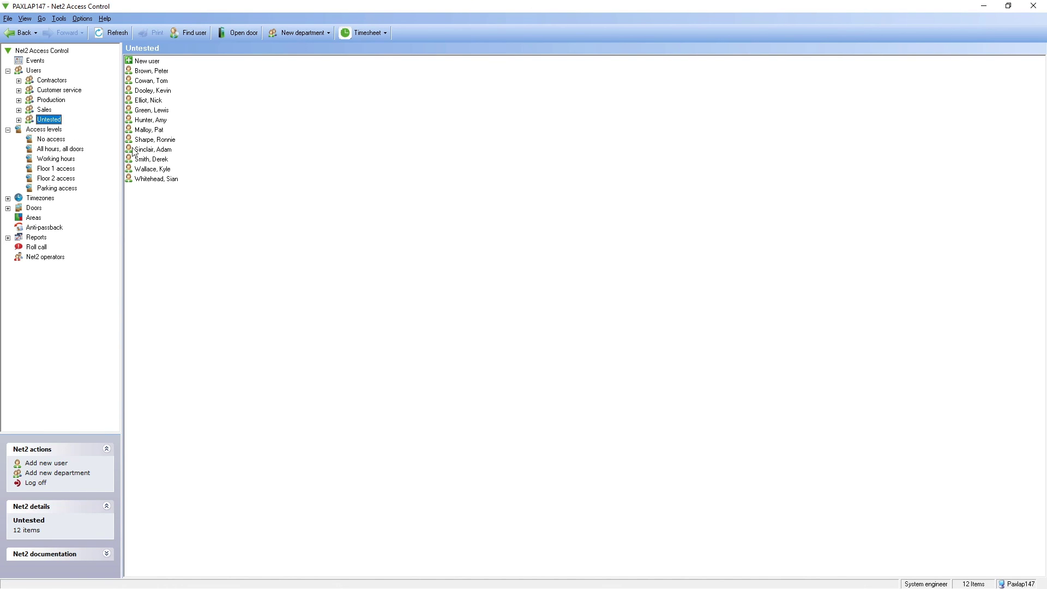
double_click(158, 120)
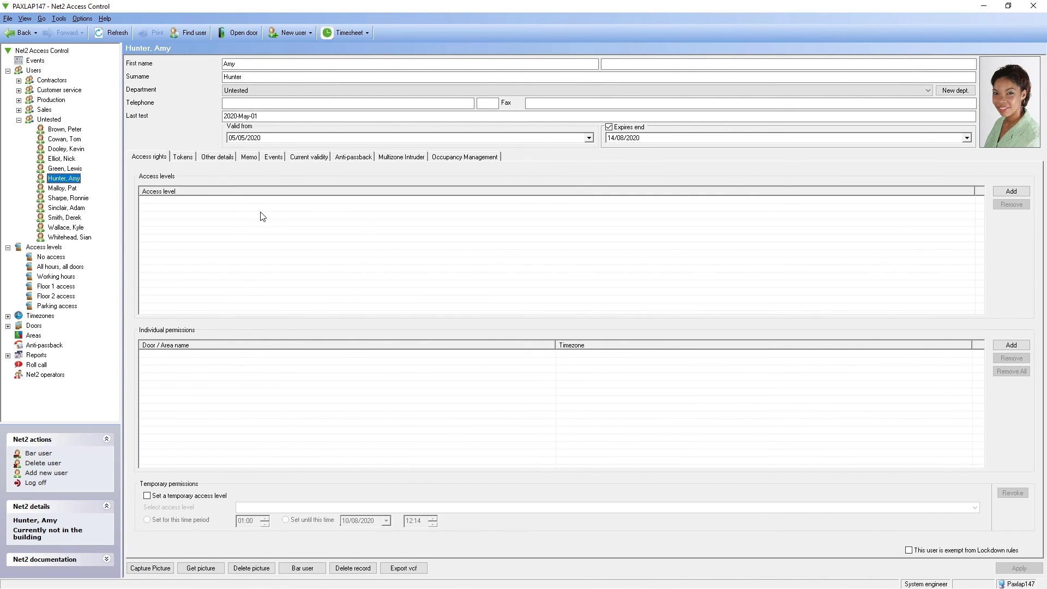
left_click(1000, 192)
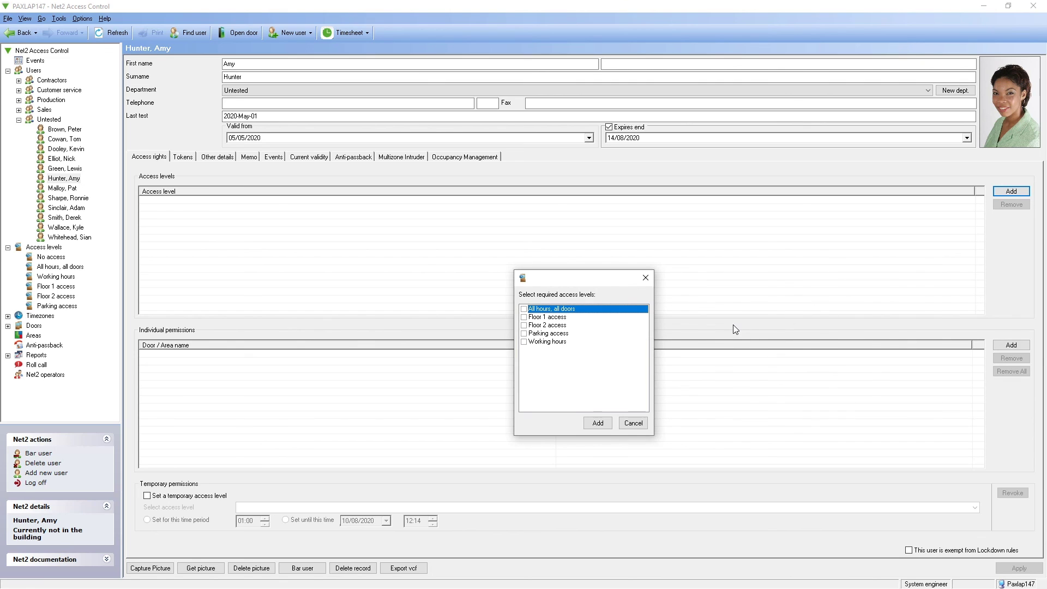
left_click(524, 318)
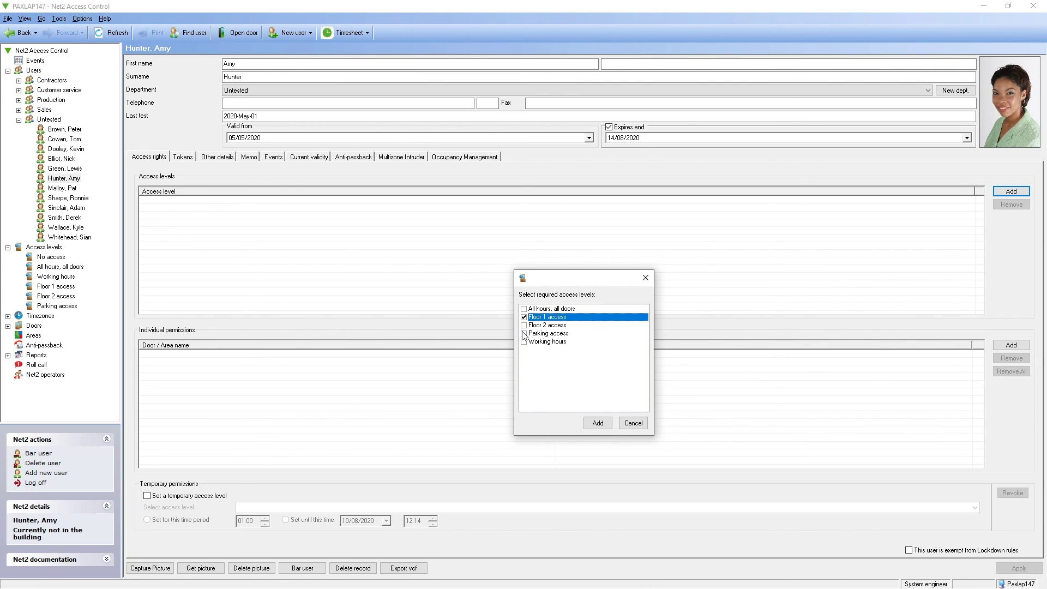
left_click(525, 333)
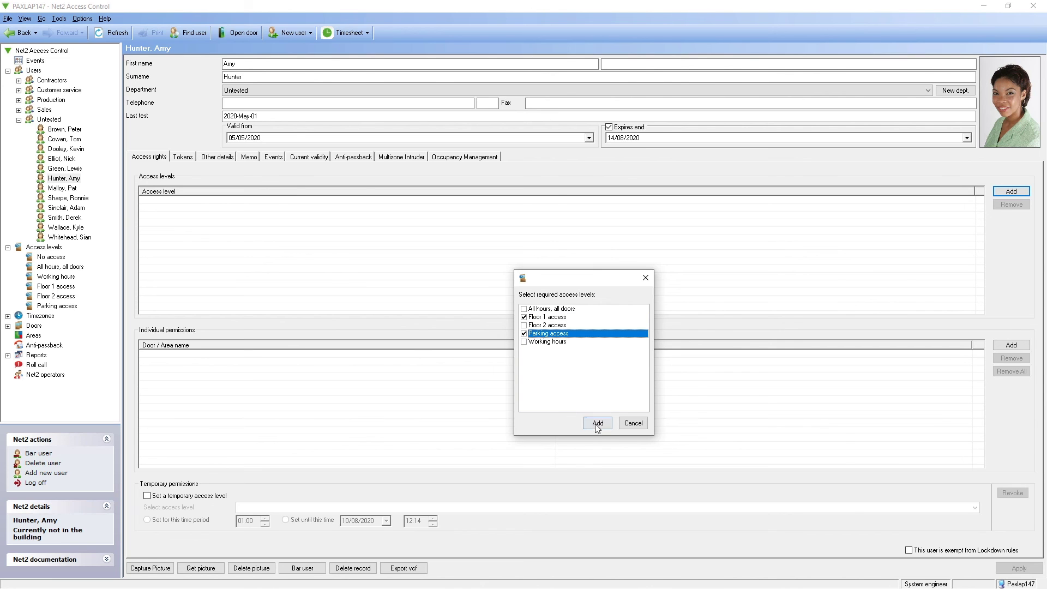